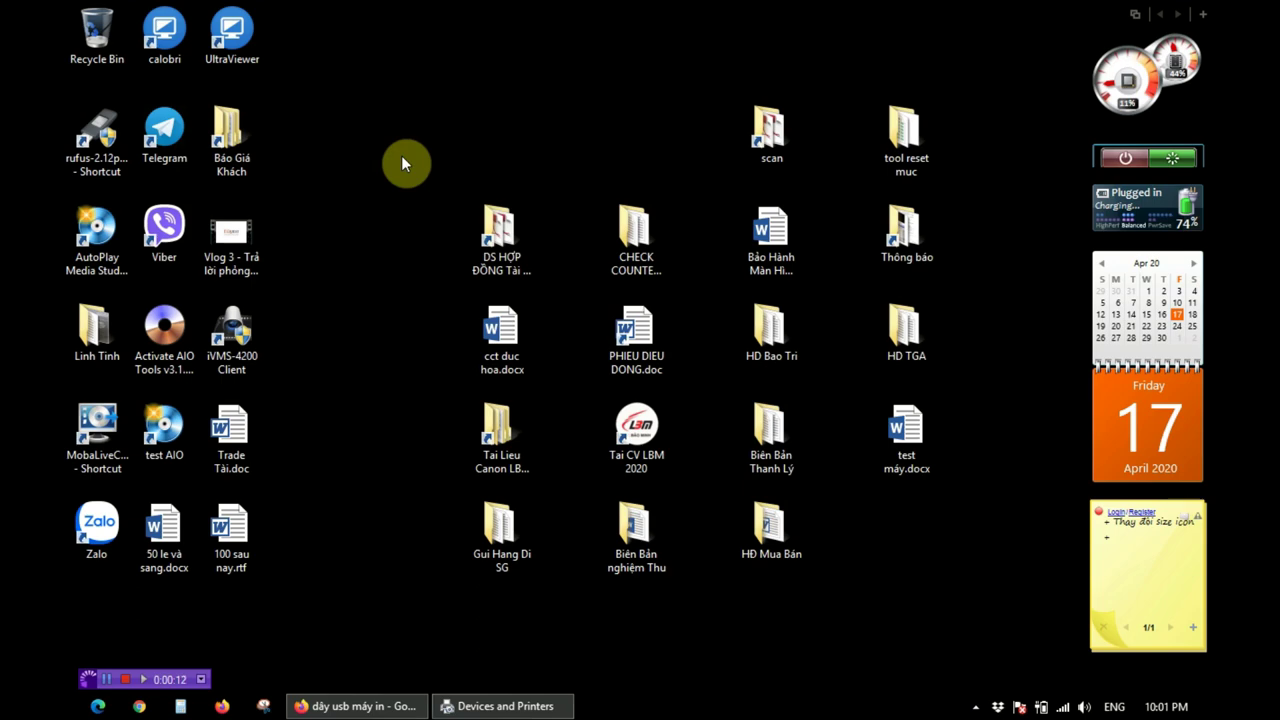
right_click(346, 113)
click(405, 164)
right_click(368, 127)
click(405, 177)
right_click(350, 113)
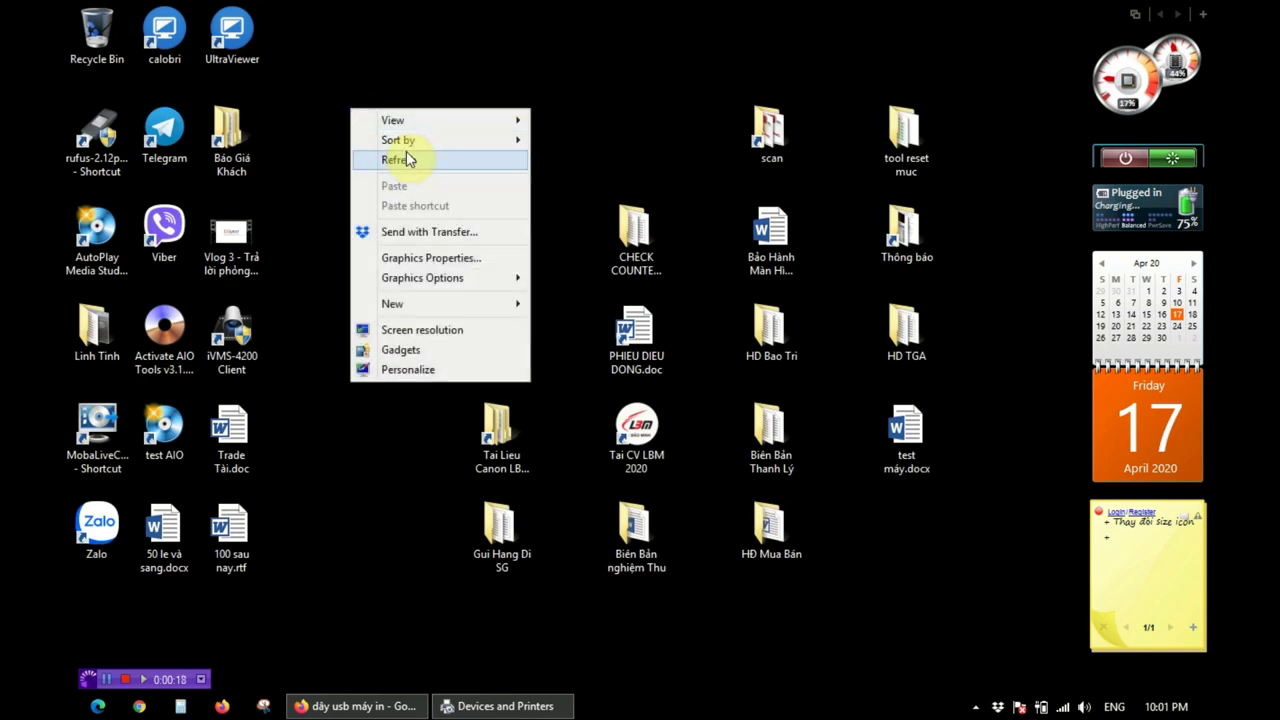
click(406, 160)
right_click(364, 116)
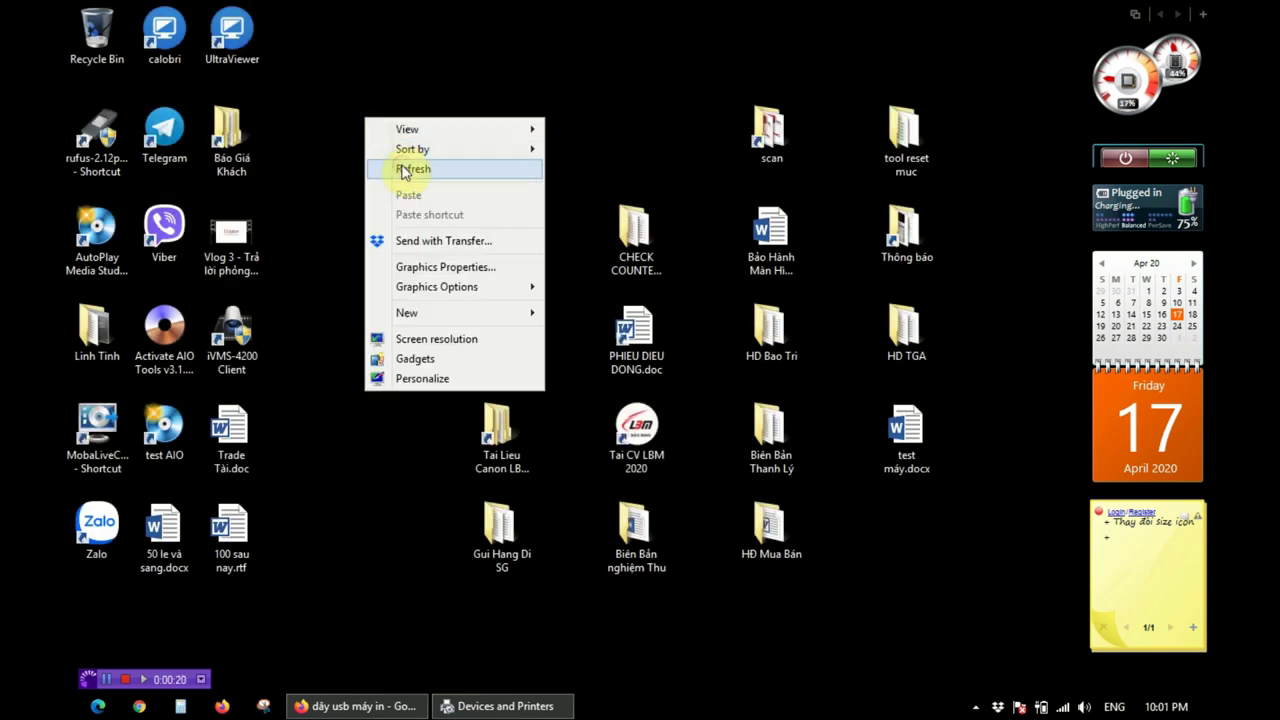
click(402, 168)
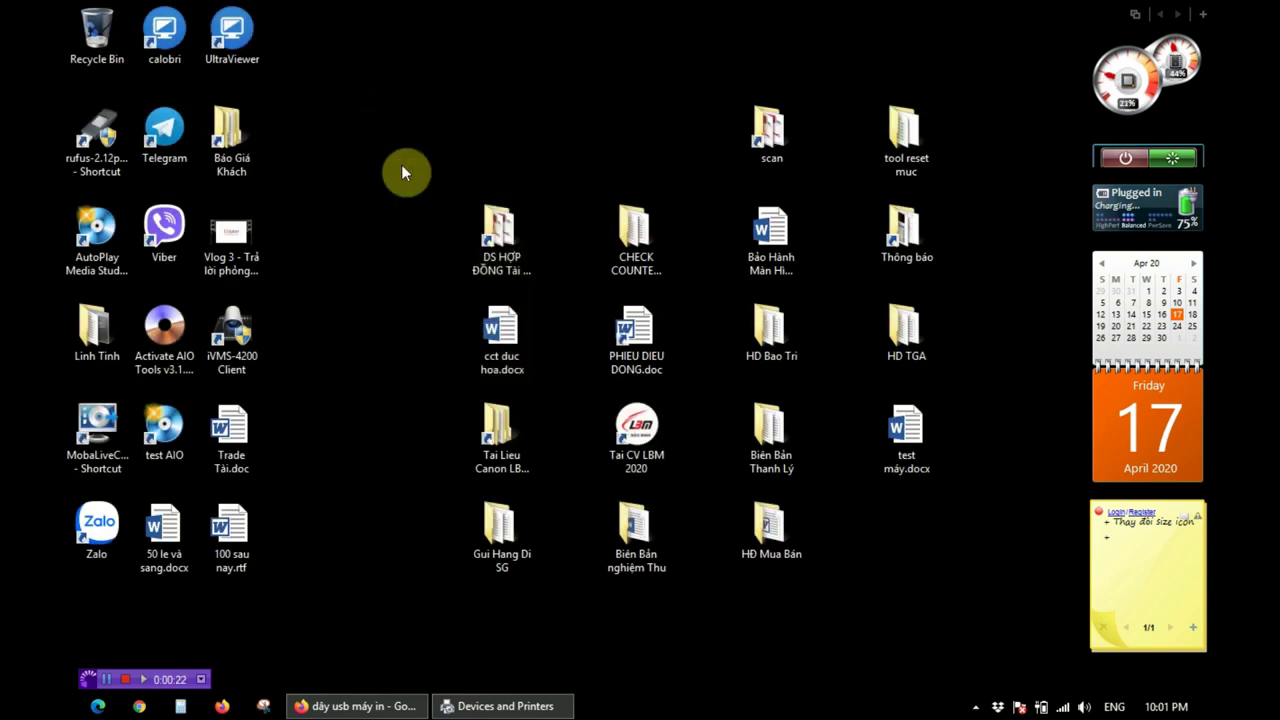
right_click(382, 141)
click(428, 192)
right_click(350, 118)
click(386, 168)
right_click(326, 114)
click(364, 166)
right_click(322, 105)
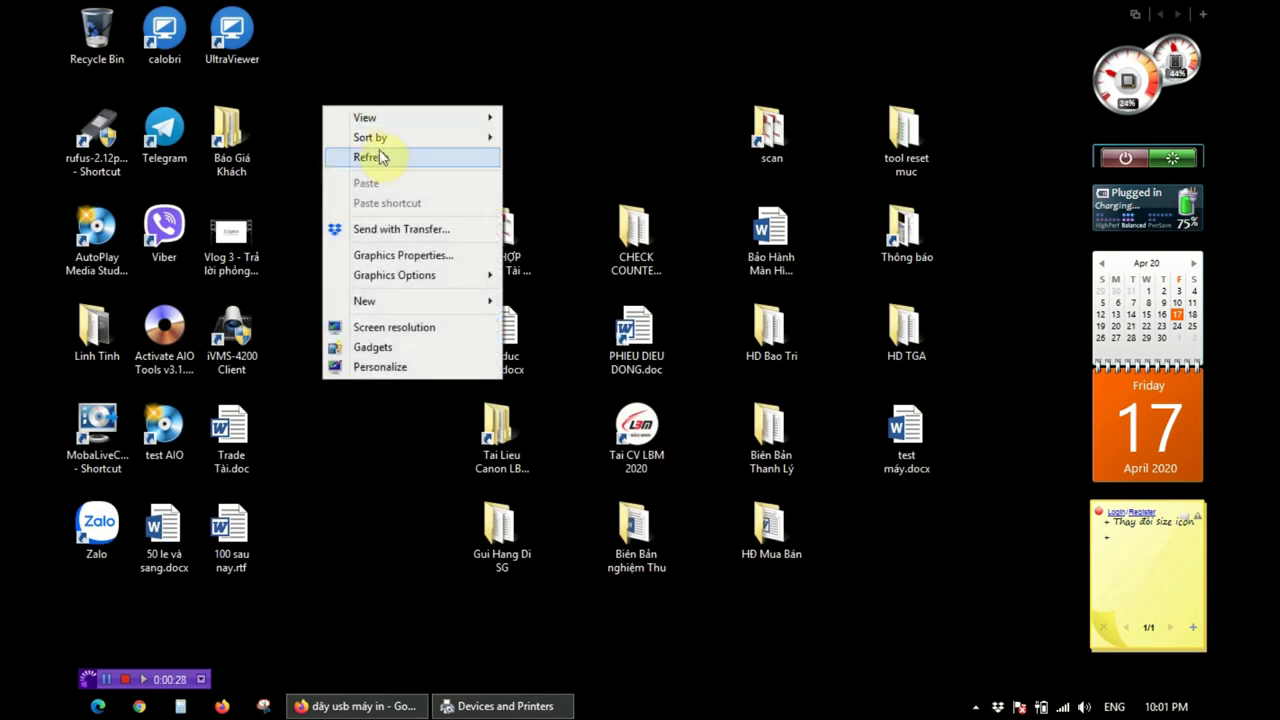
click(388, 163)
right_click(318, 97)
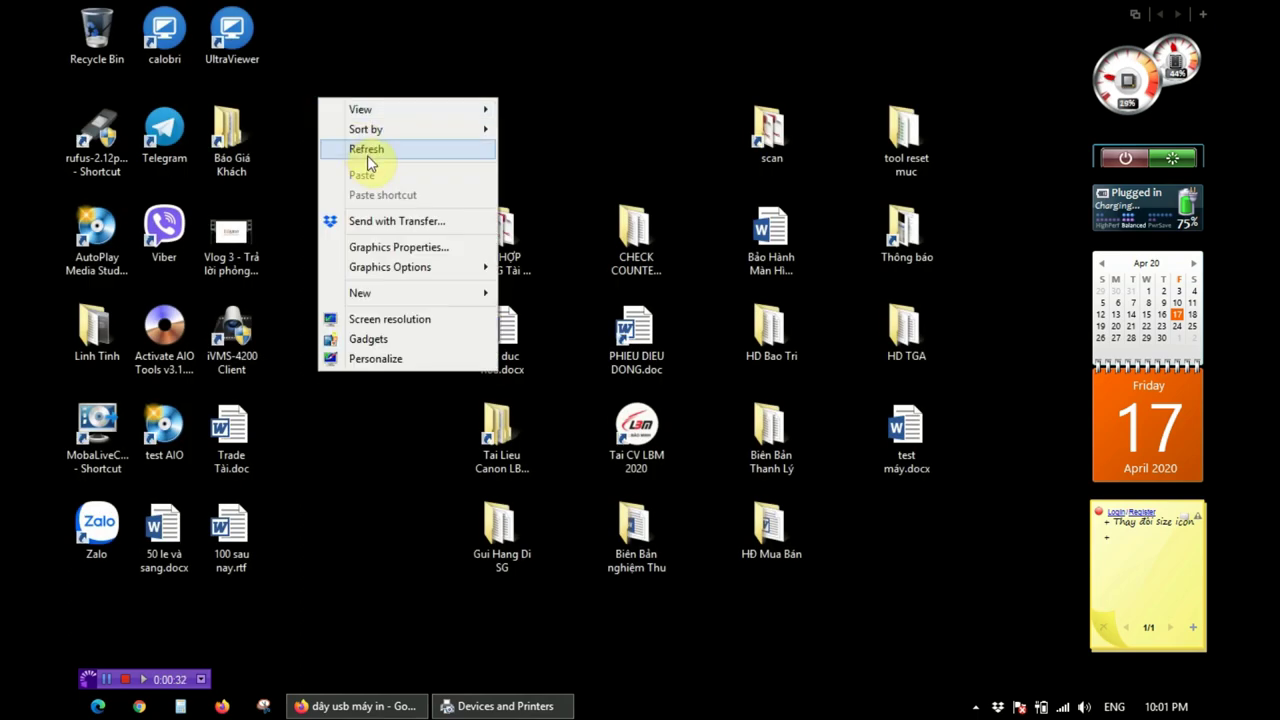
click(368, 160)
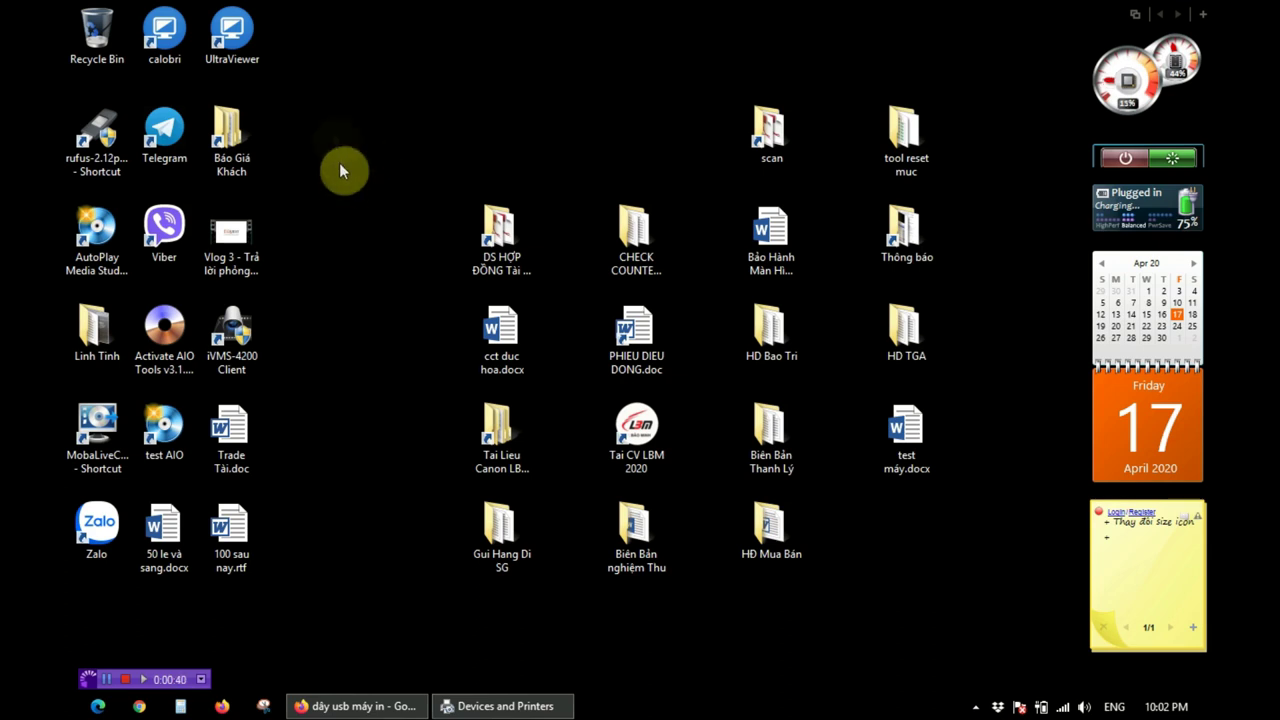
right_click(335, 122)
click(343, 171)
right_click(365, 139)
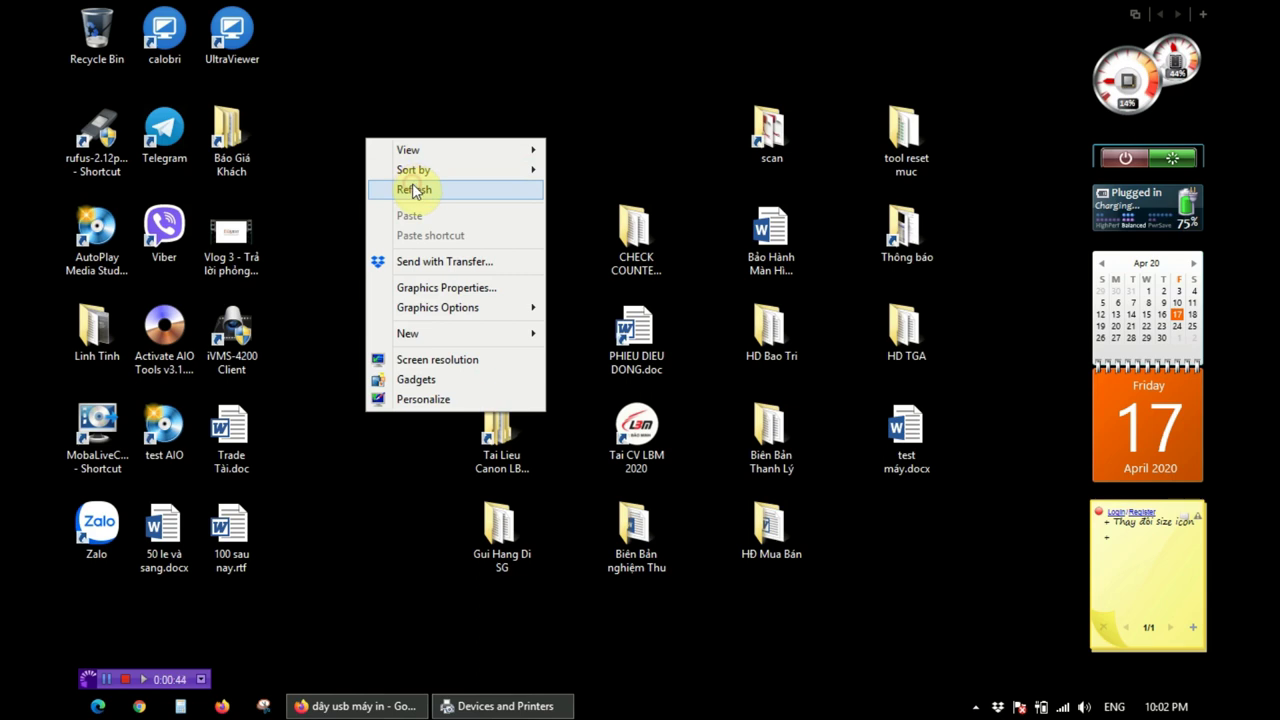
click(414, 190)
right_click(372, 182)
click(416, 236)
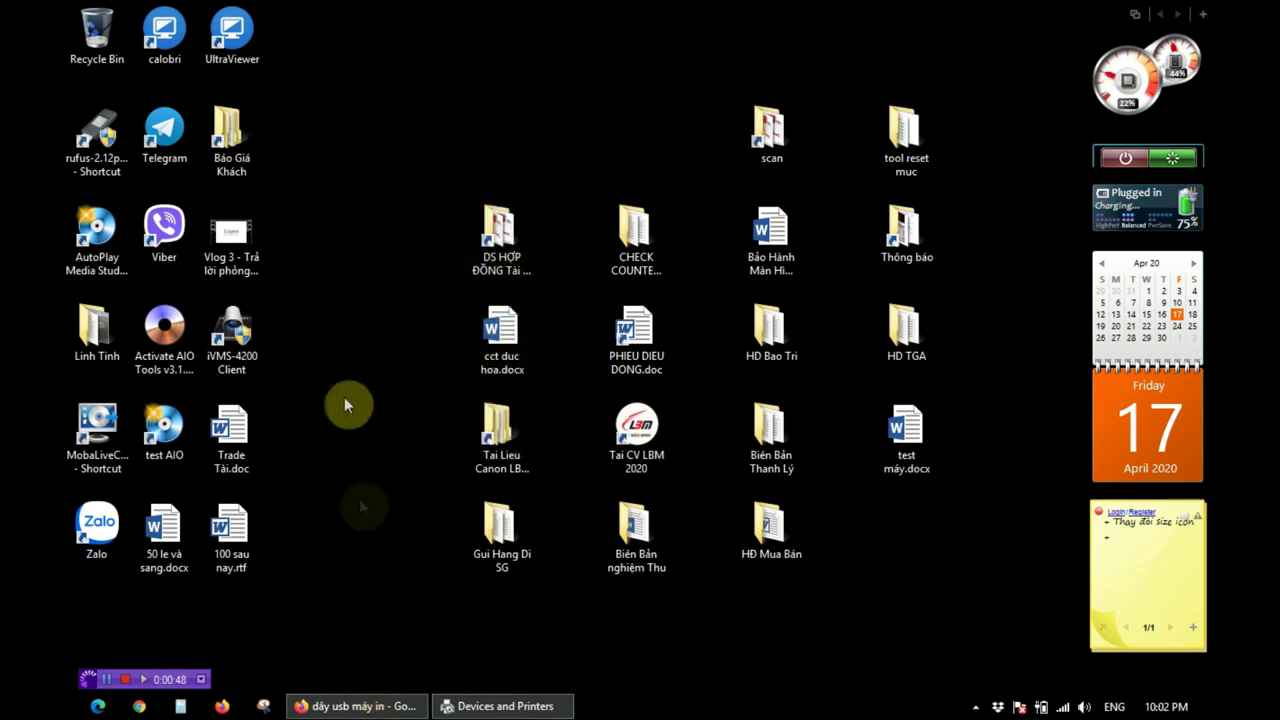
Examine the printer USB cable image results and the printer's IP address on its Remote UI page in Firefox.
click(350, 706)
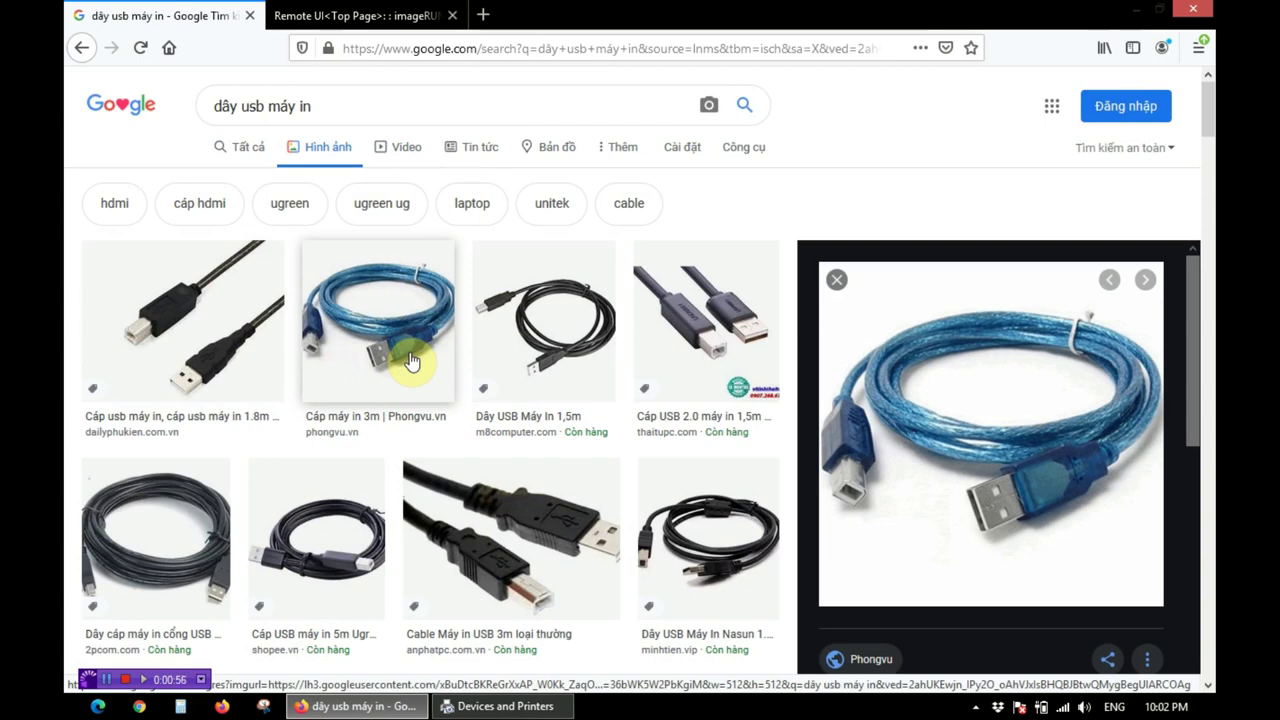
click(328, 15)
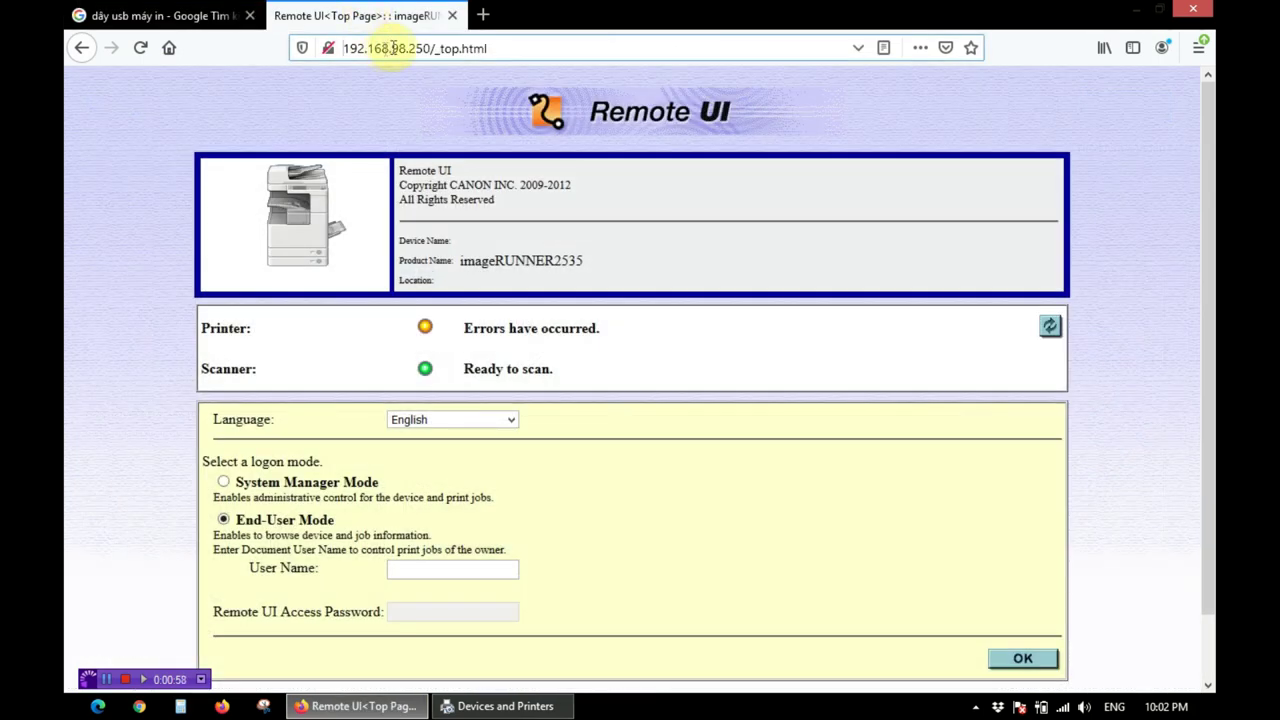
drag(344, 47, 425, 50)
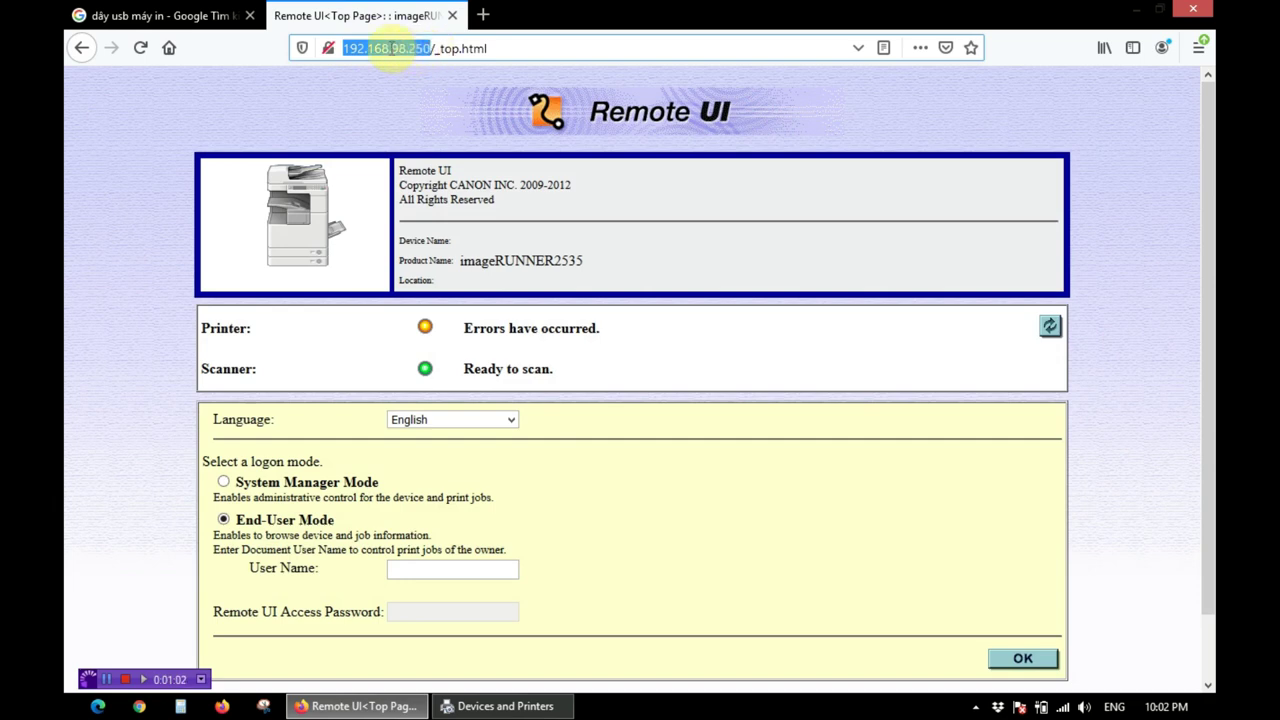
click(388, 48)
drag(344, 47, 408, 50)
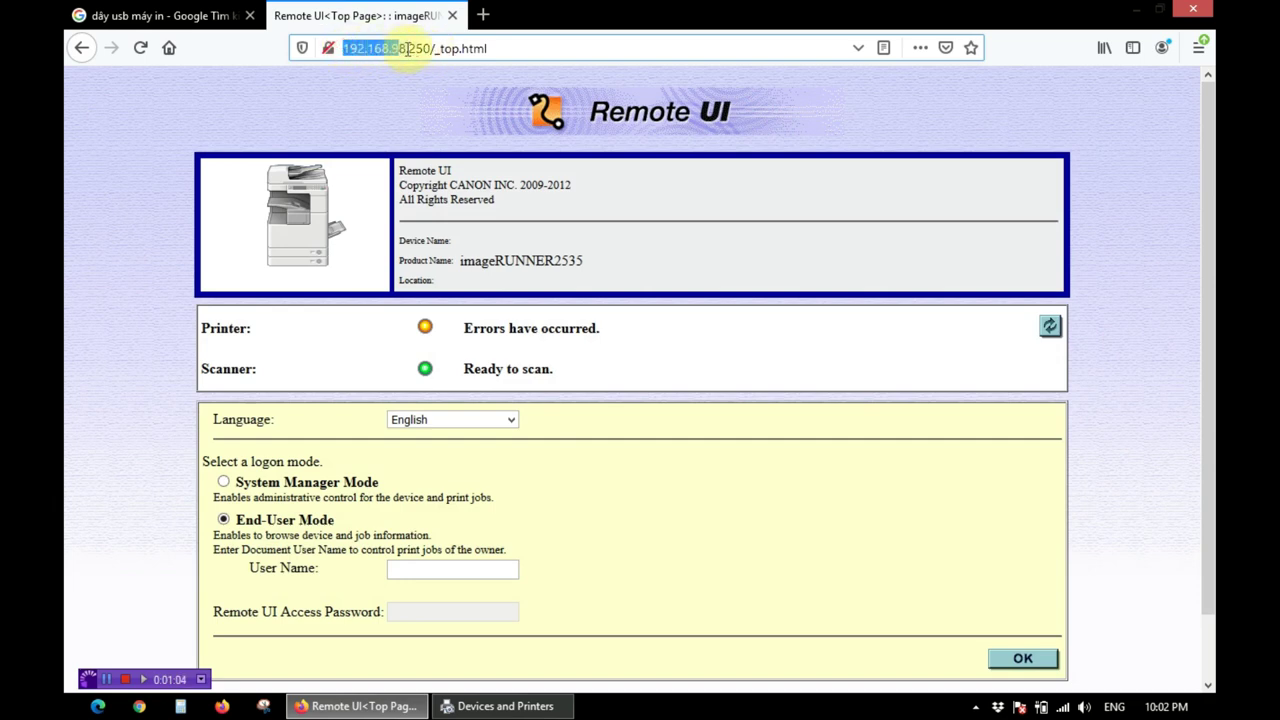
click(383, 48)
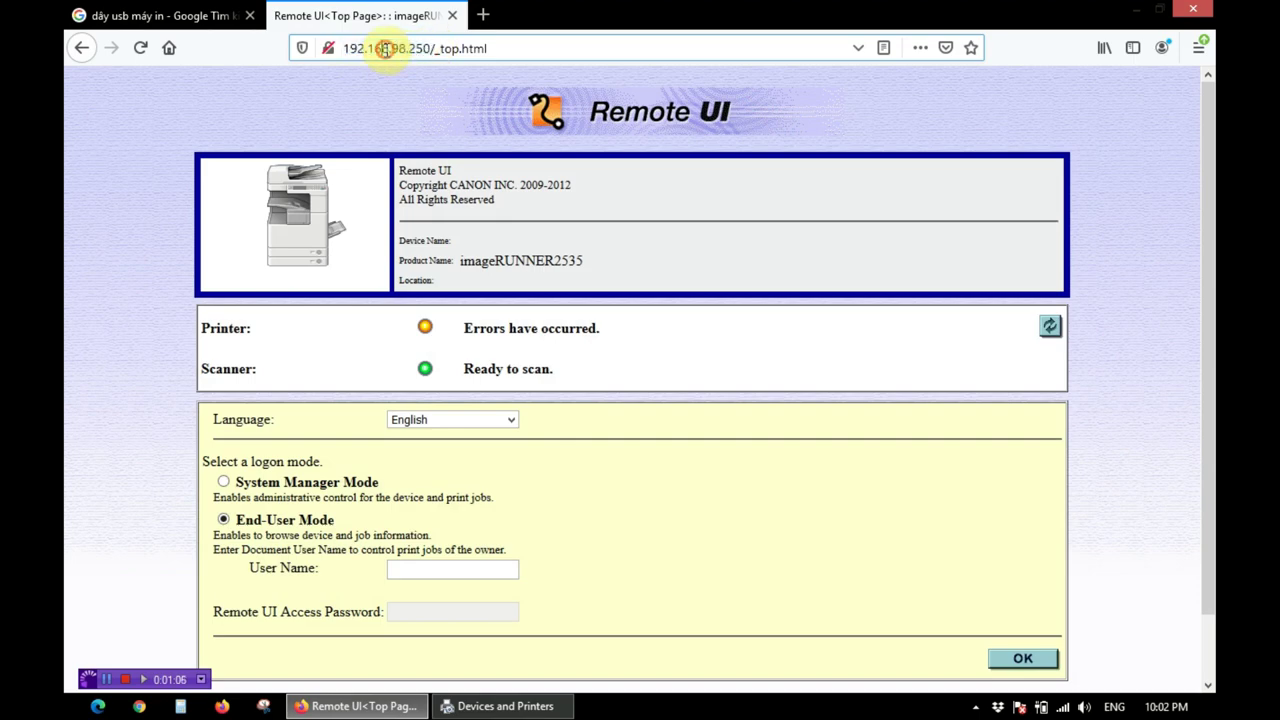
click(161, 12)
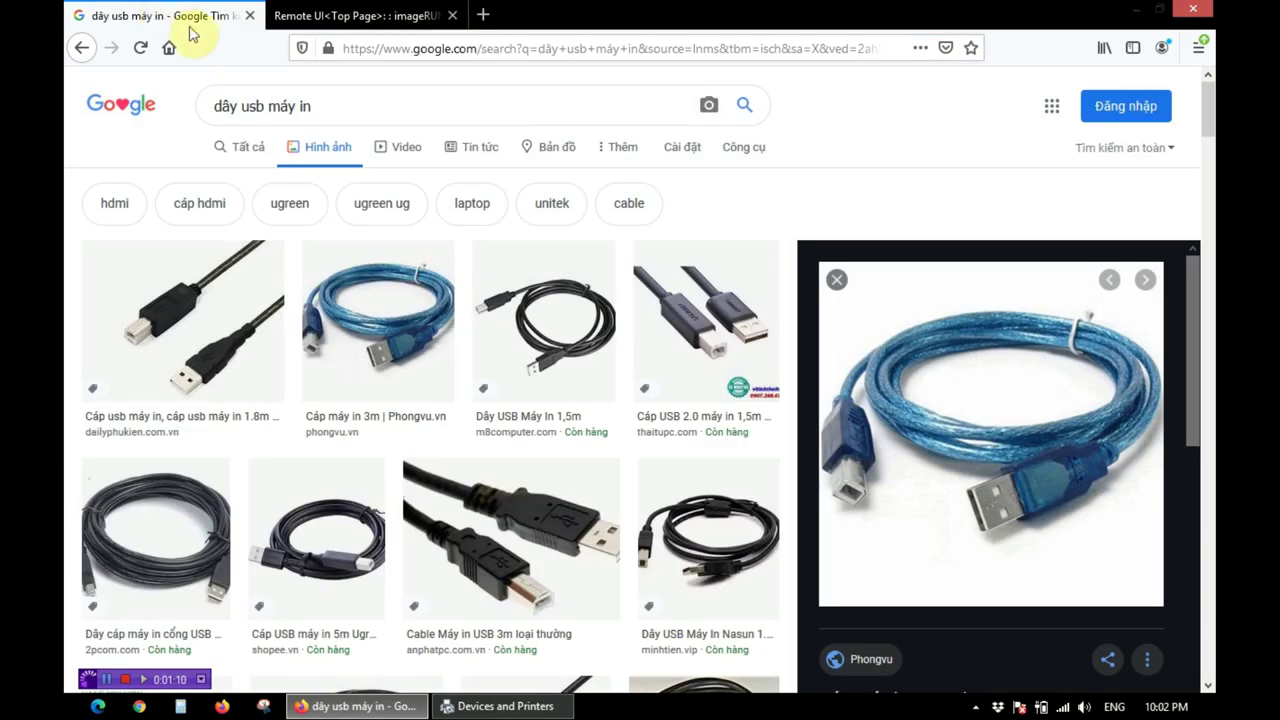
click(1135, 10)
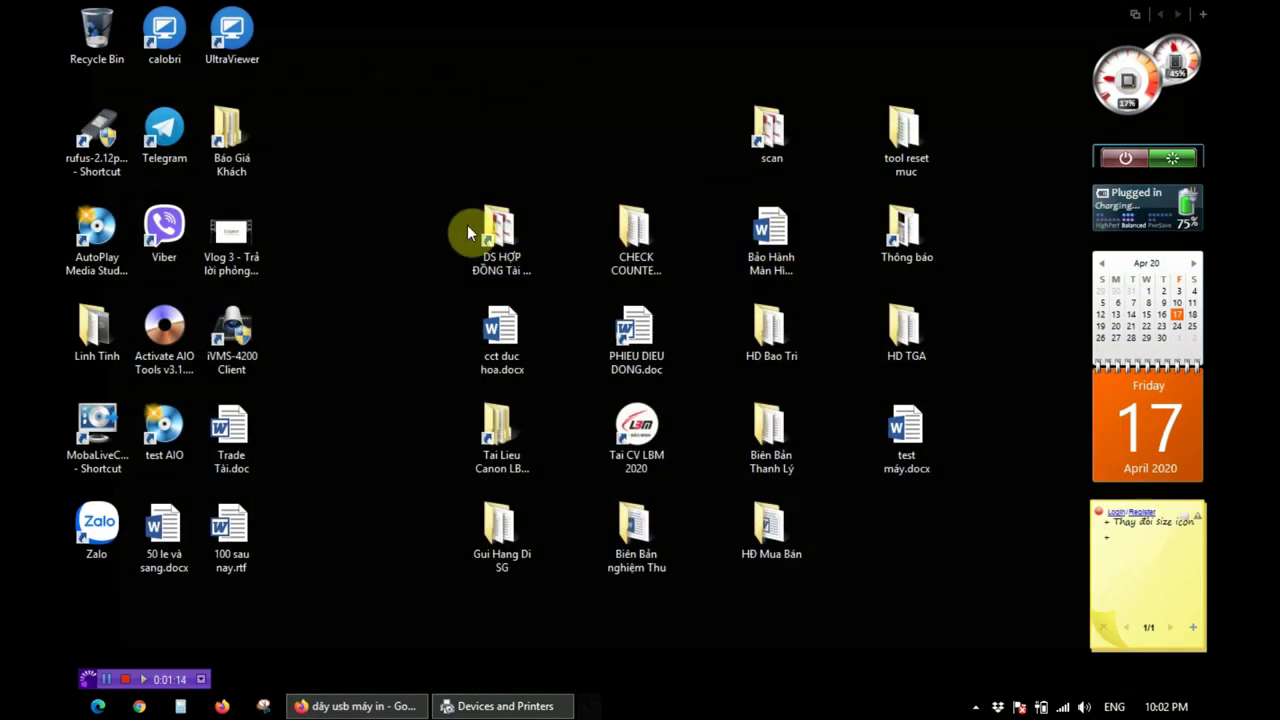
Open the Control Panel from File Explorer.
key(super+e)
click(455, 98)
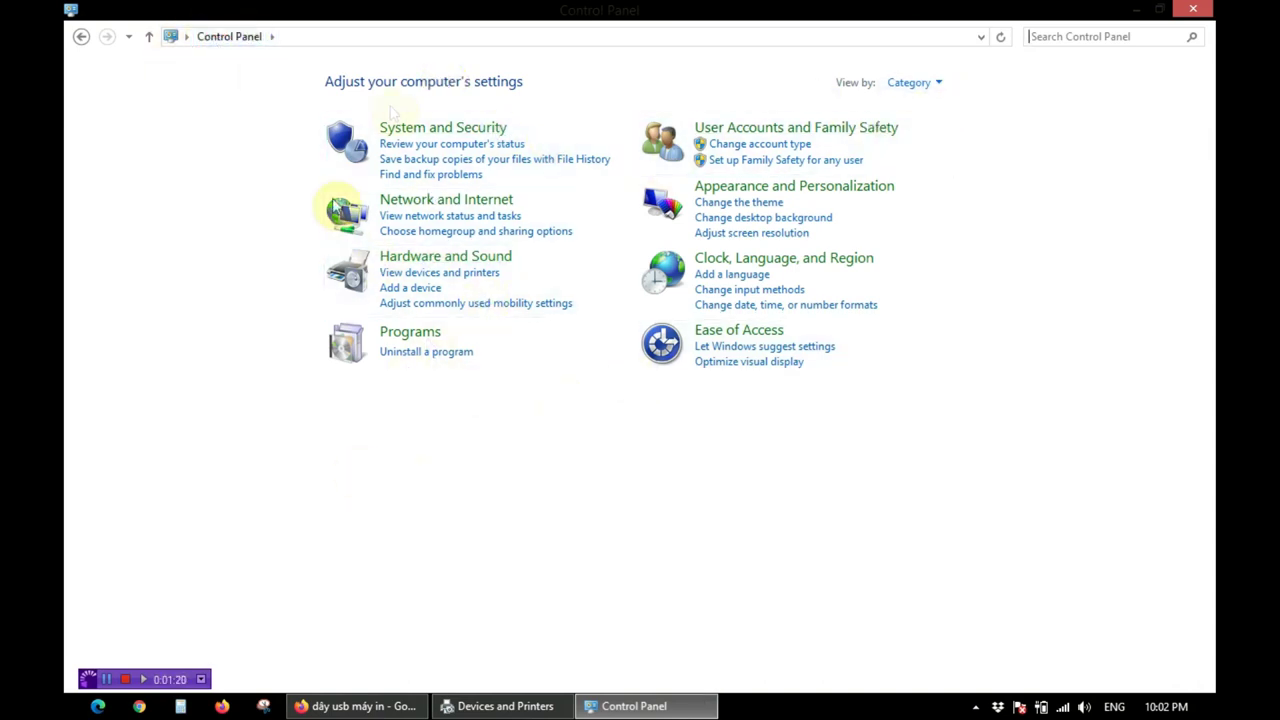
Switch the Control Panel view to small icons and back to categories.
click(910, 83)
click(958, 151)
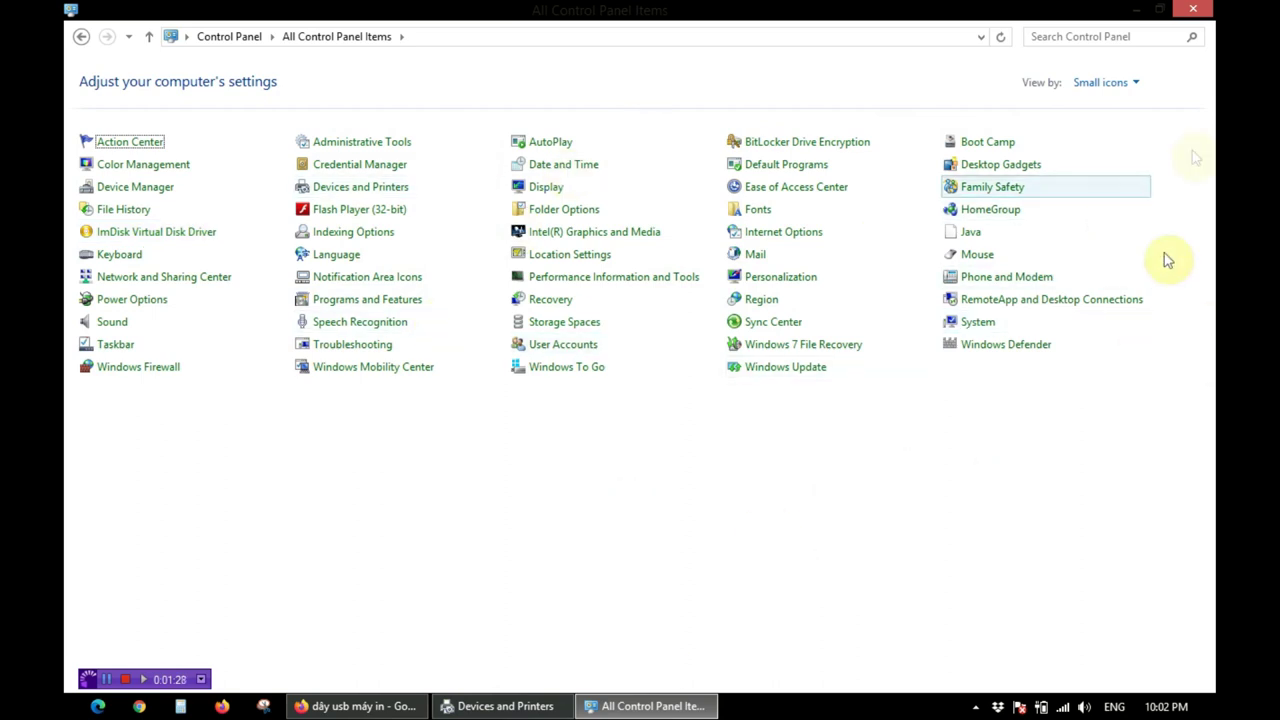
click(1135, 84)
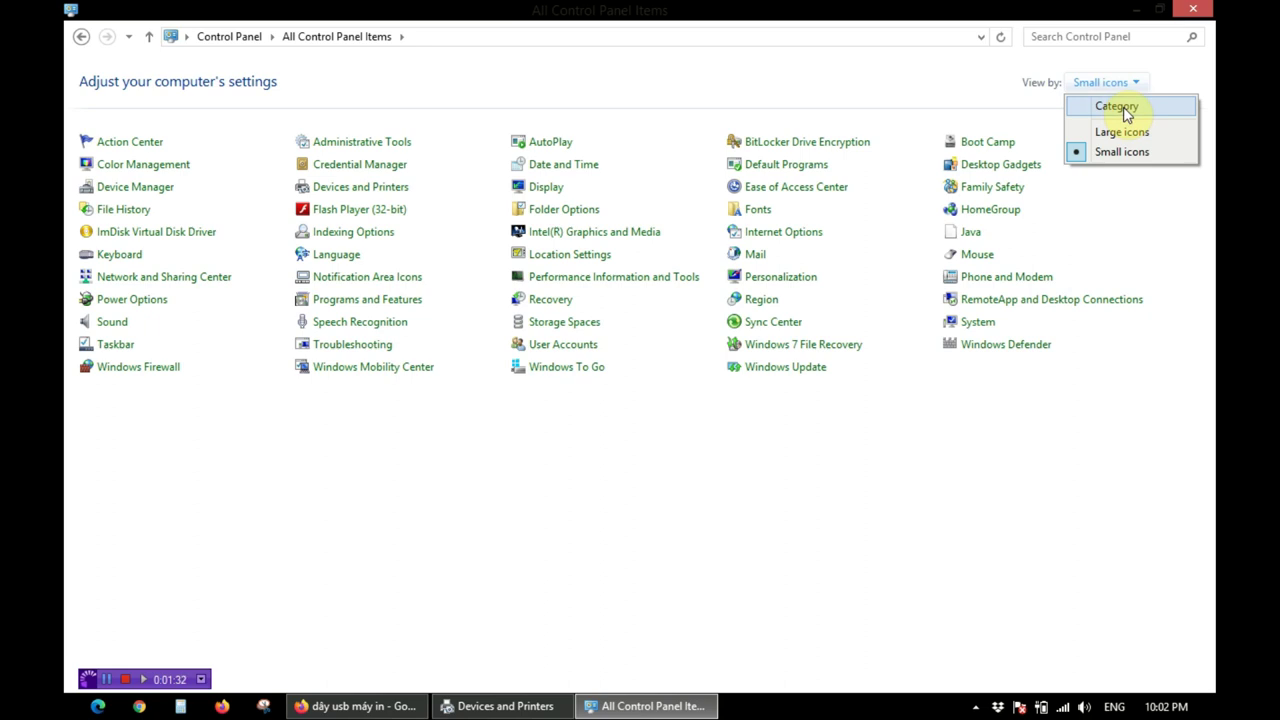
click(1116, 107)
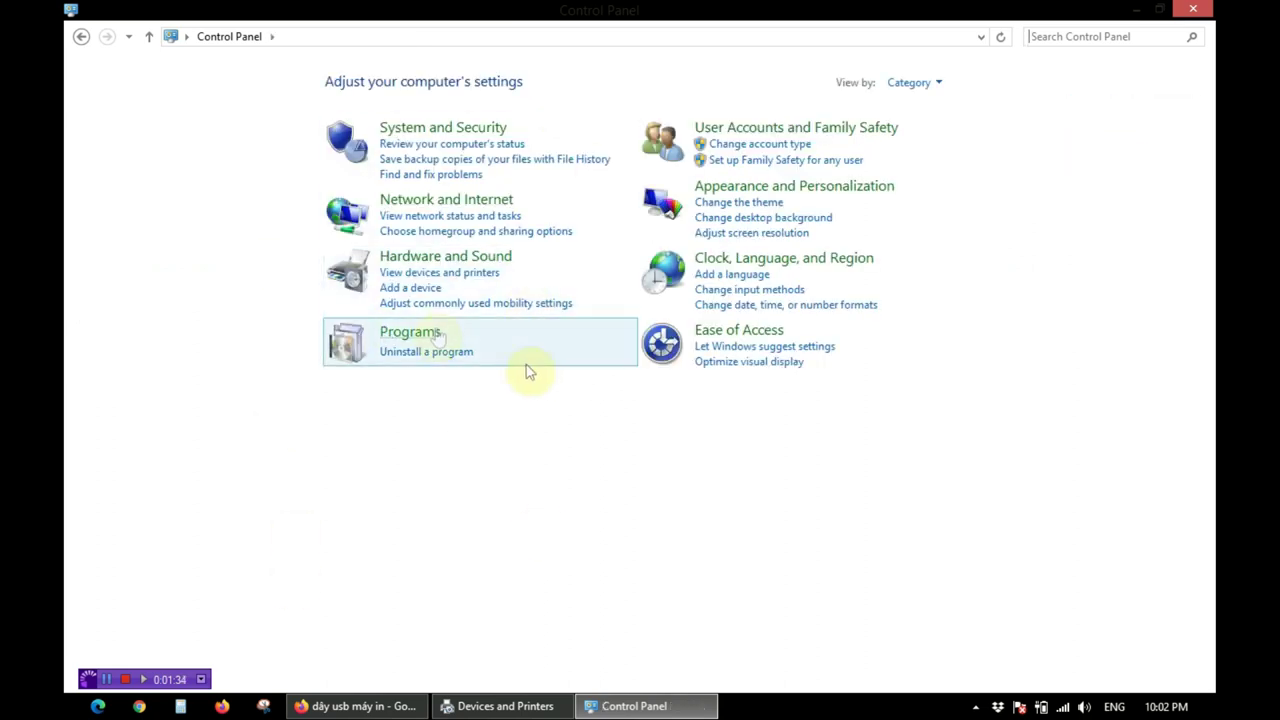
Open the devices and printers list and start adding a local or network printer with manual settings.
click(467, 283)
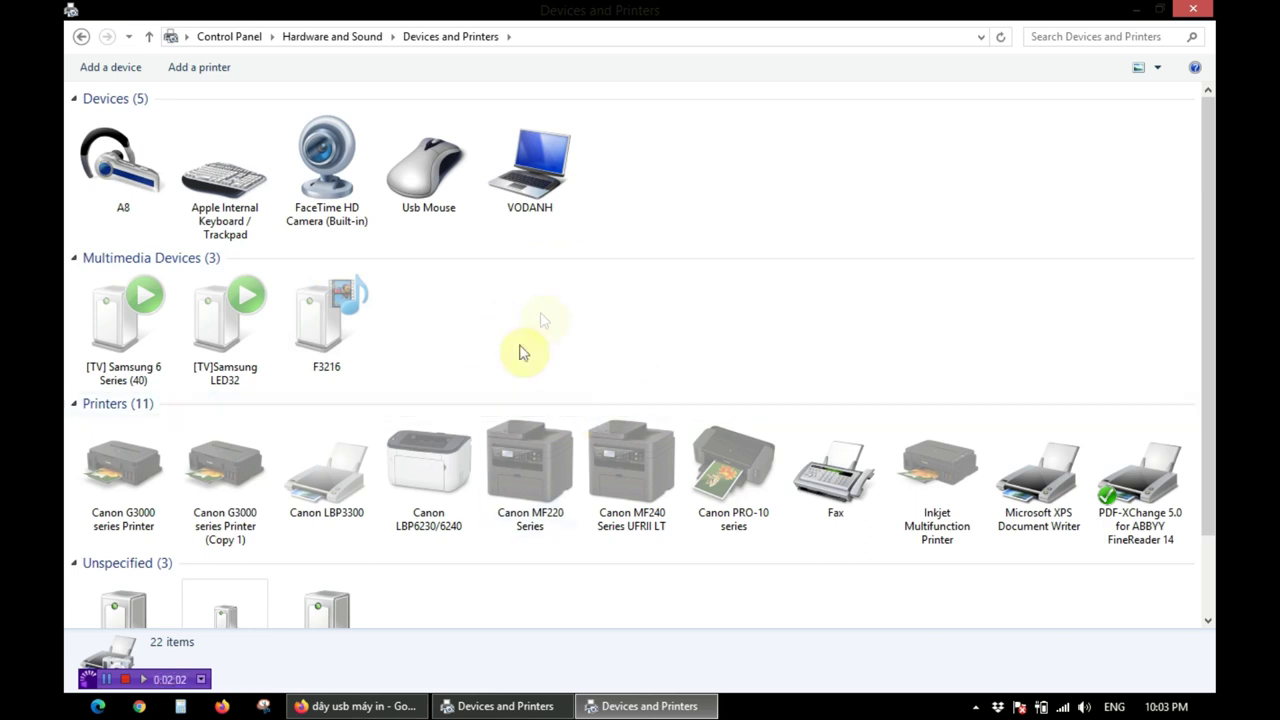
click(201, 79)
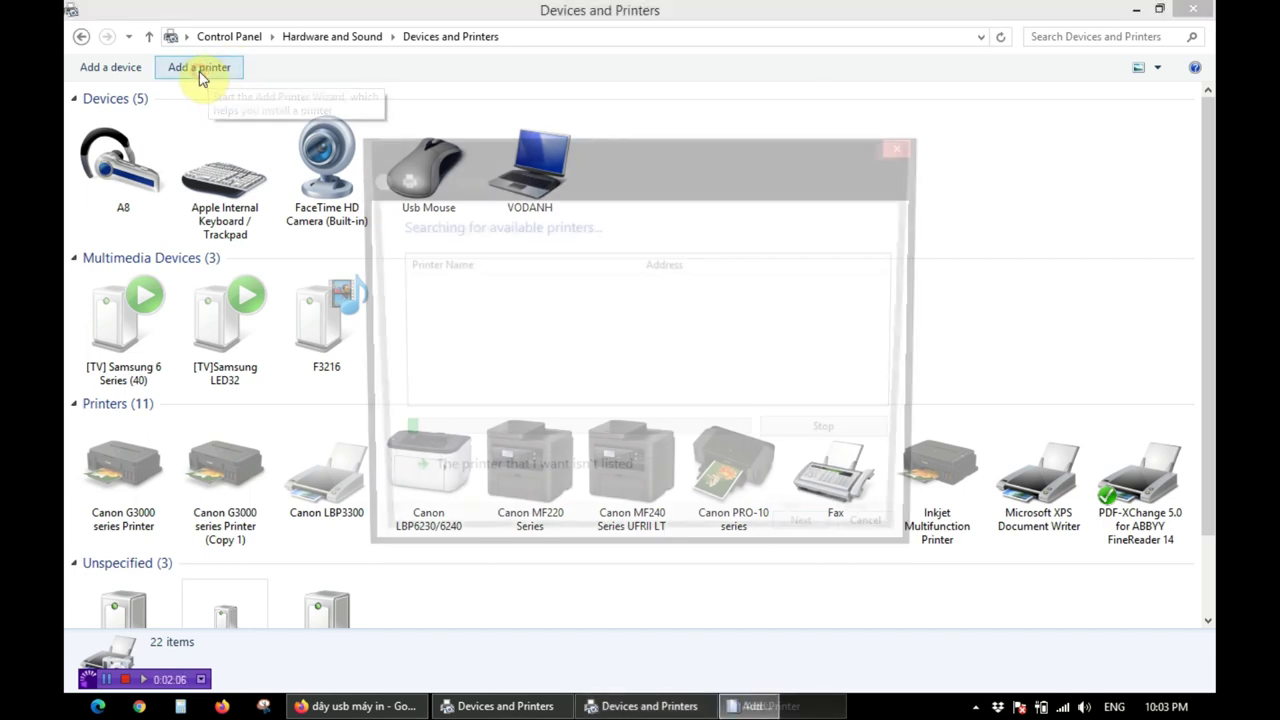
drag(511, 155, 466, 130)
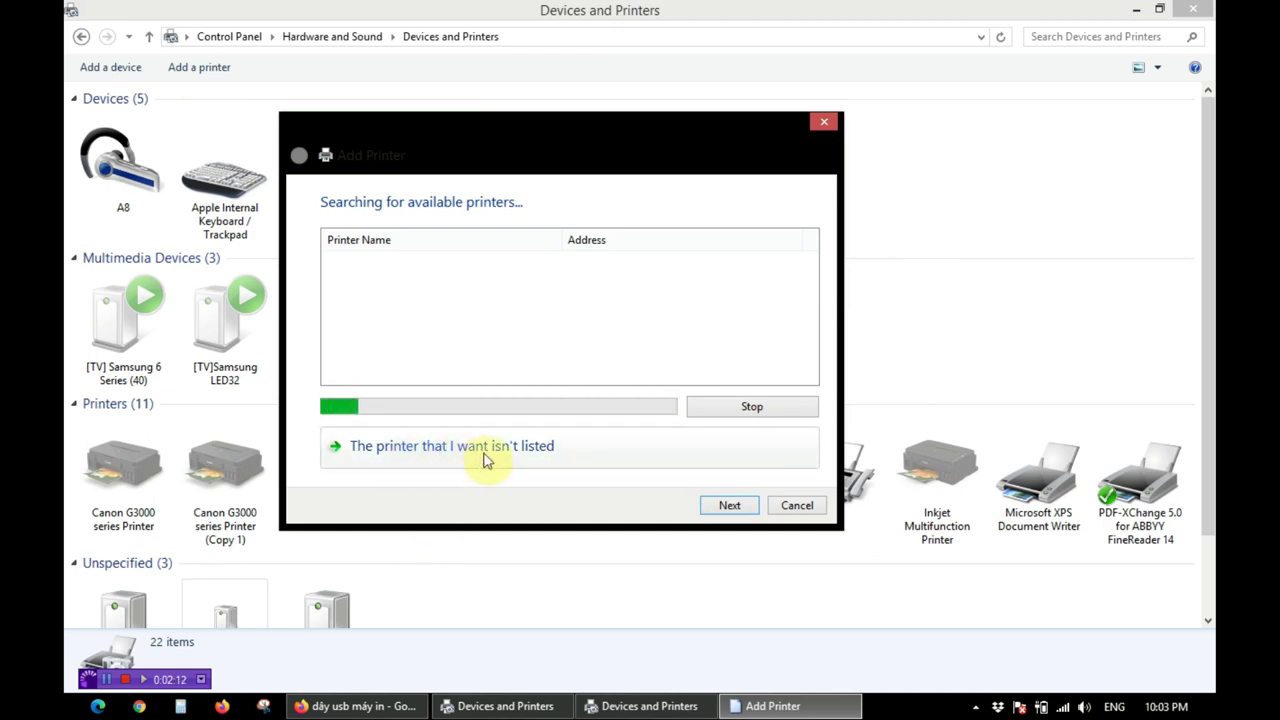
click(524, 452)
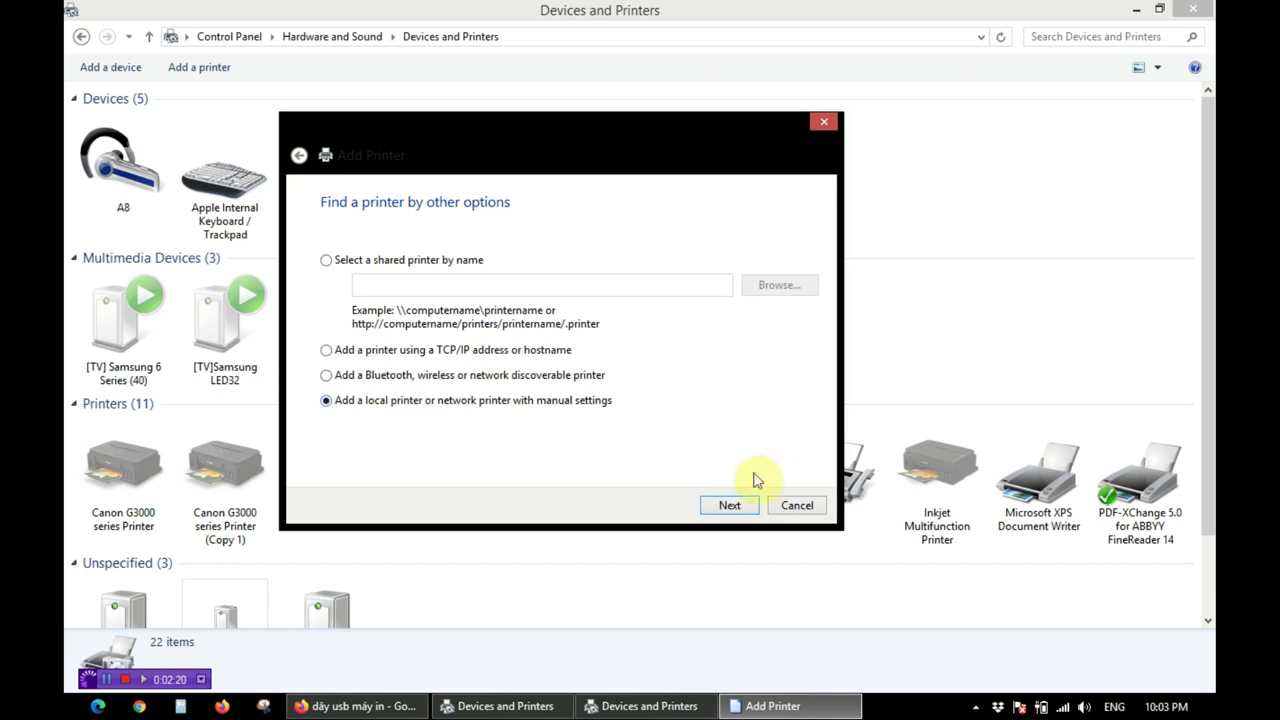
click(739, 506)
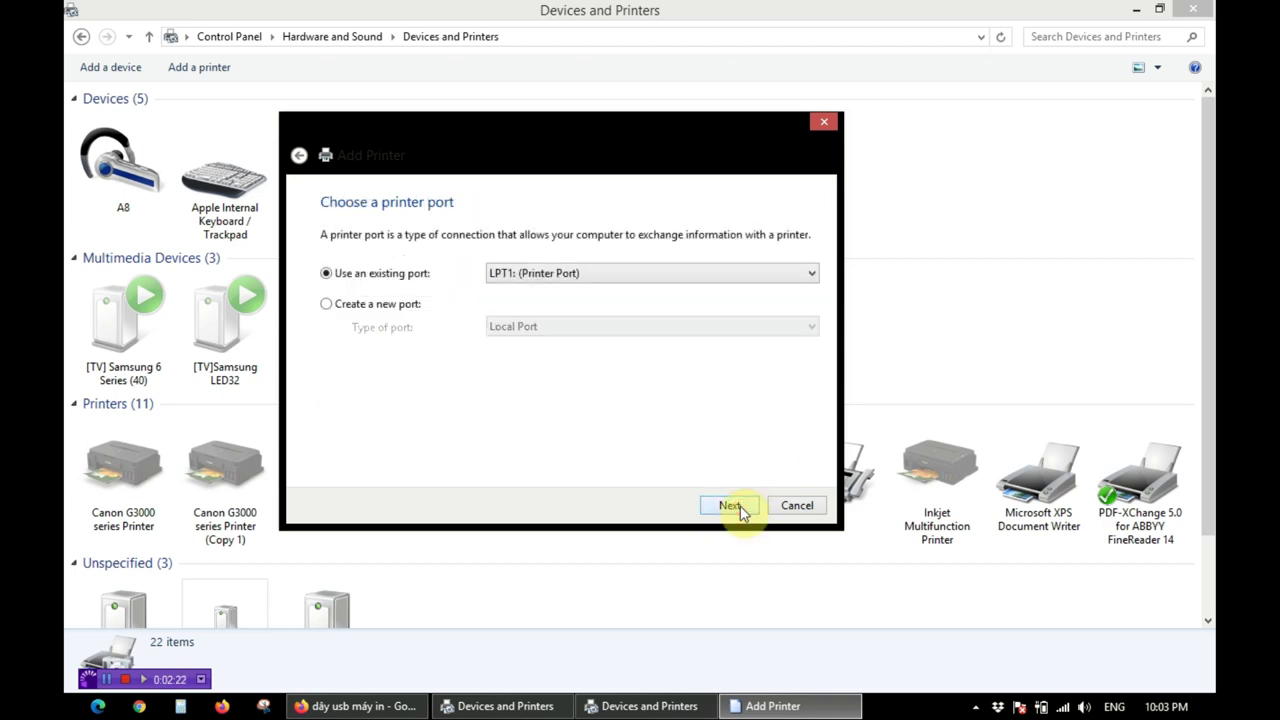
Choose the existing port USB001 (Virtual printer port for USB) for the new printer and continue to the driver selection.
click(578, 275)
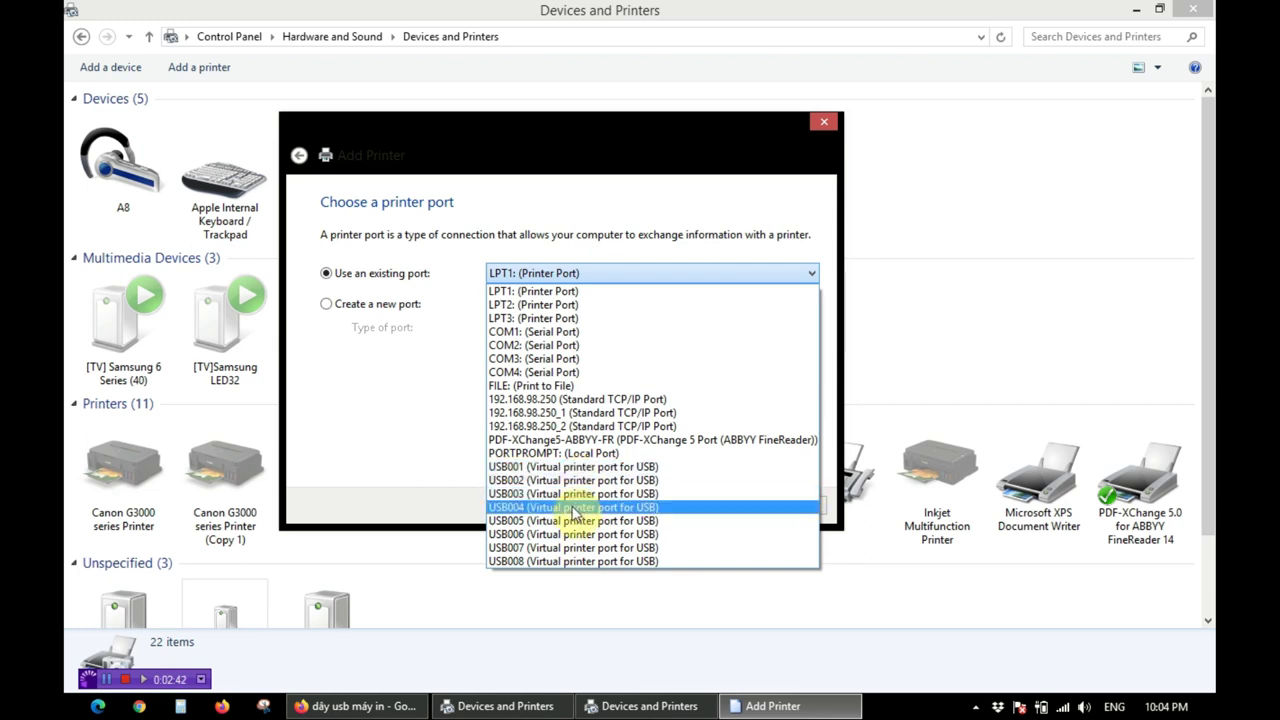
click(578, 494)
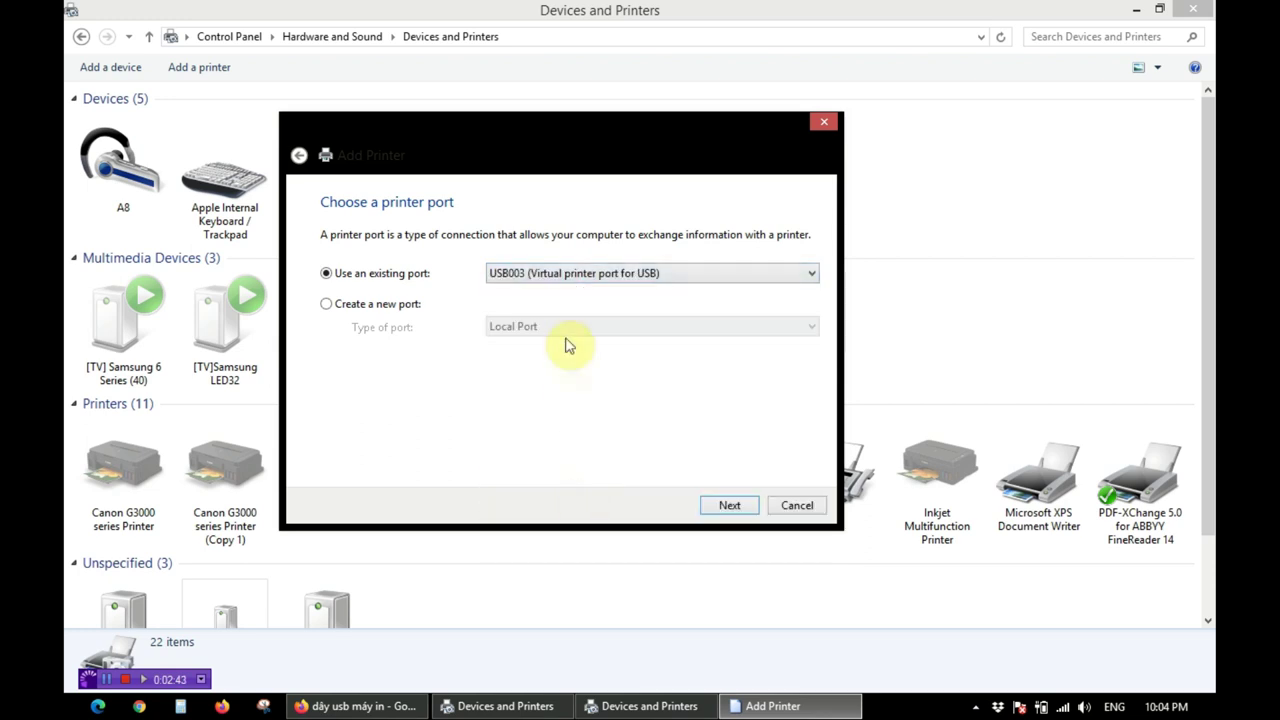
click(570, 279)
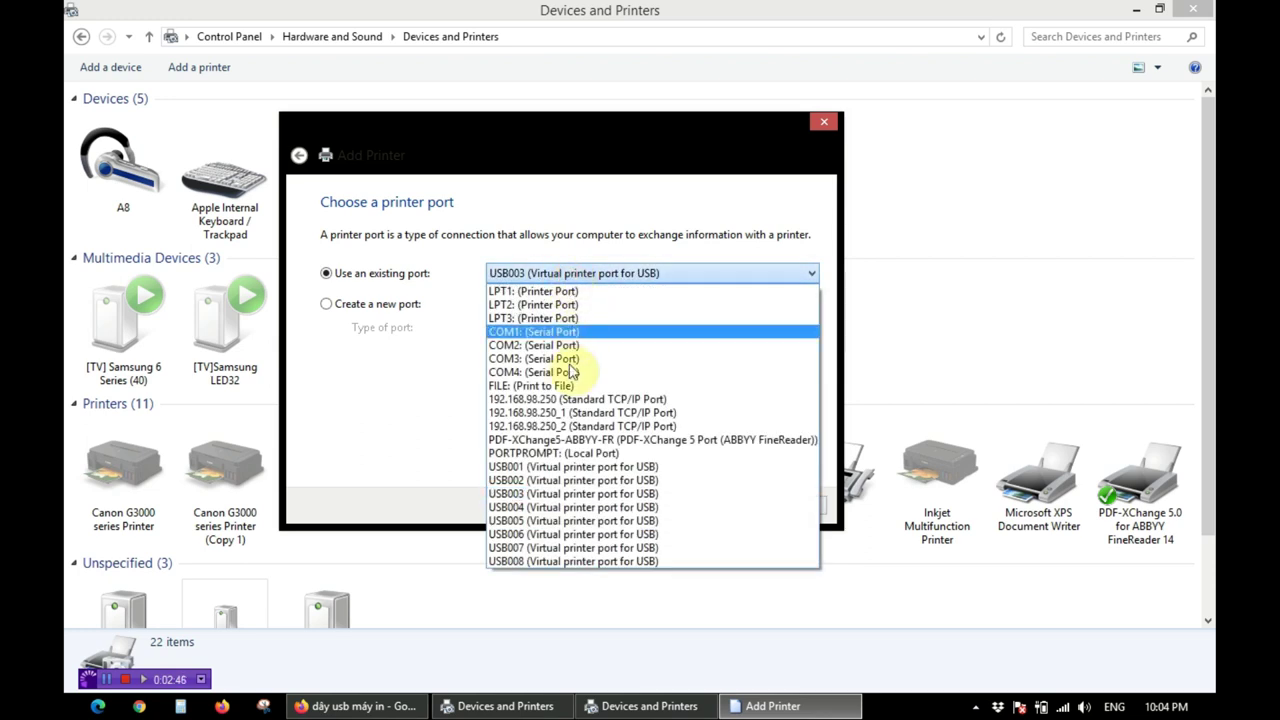
click(553, 472)
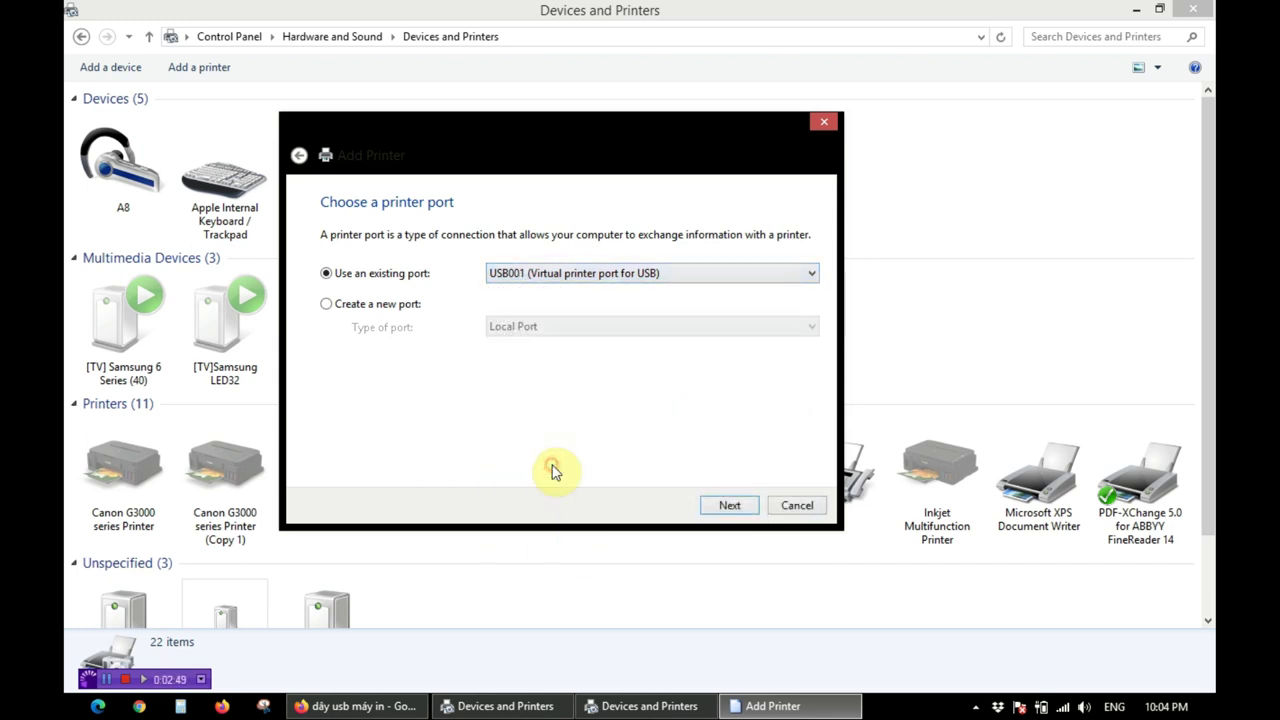
click(533, 277)
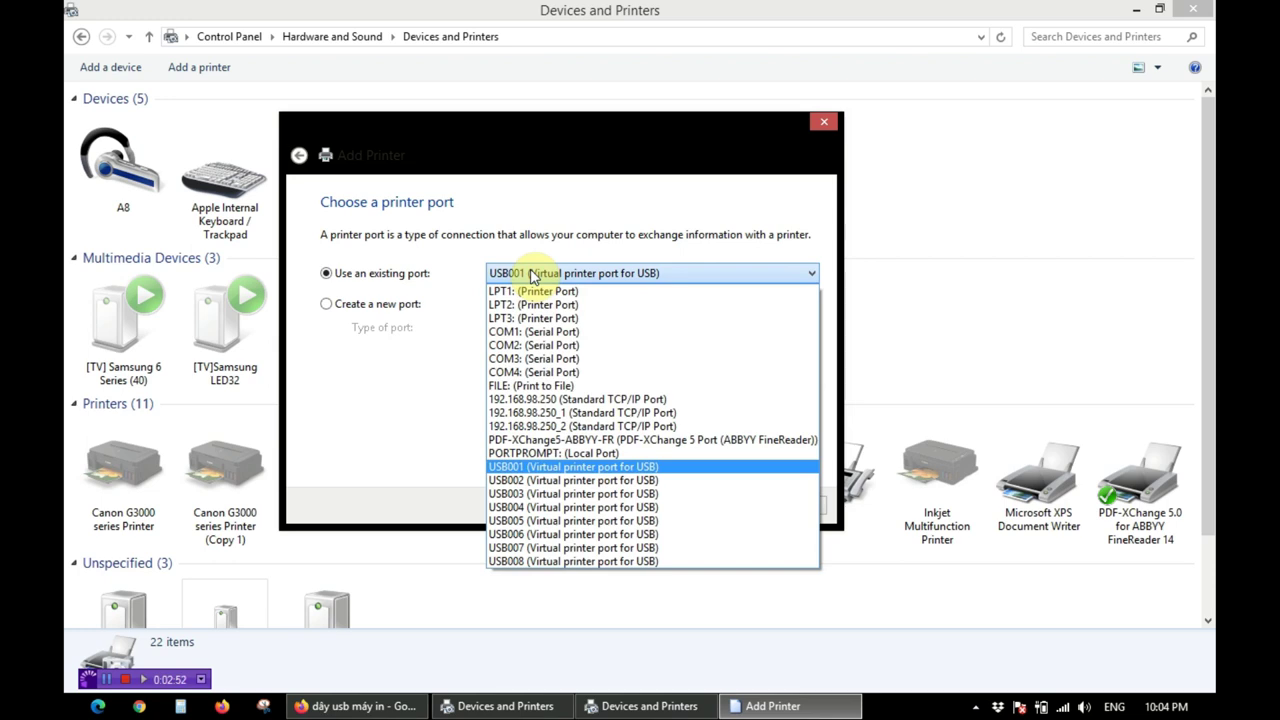
click(553, 467)
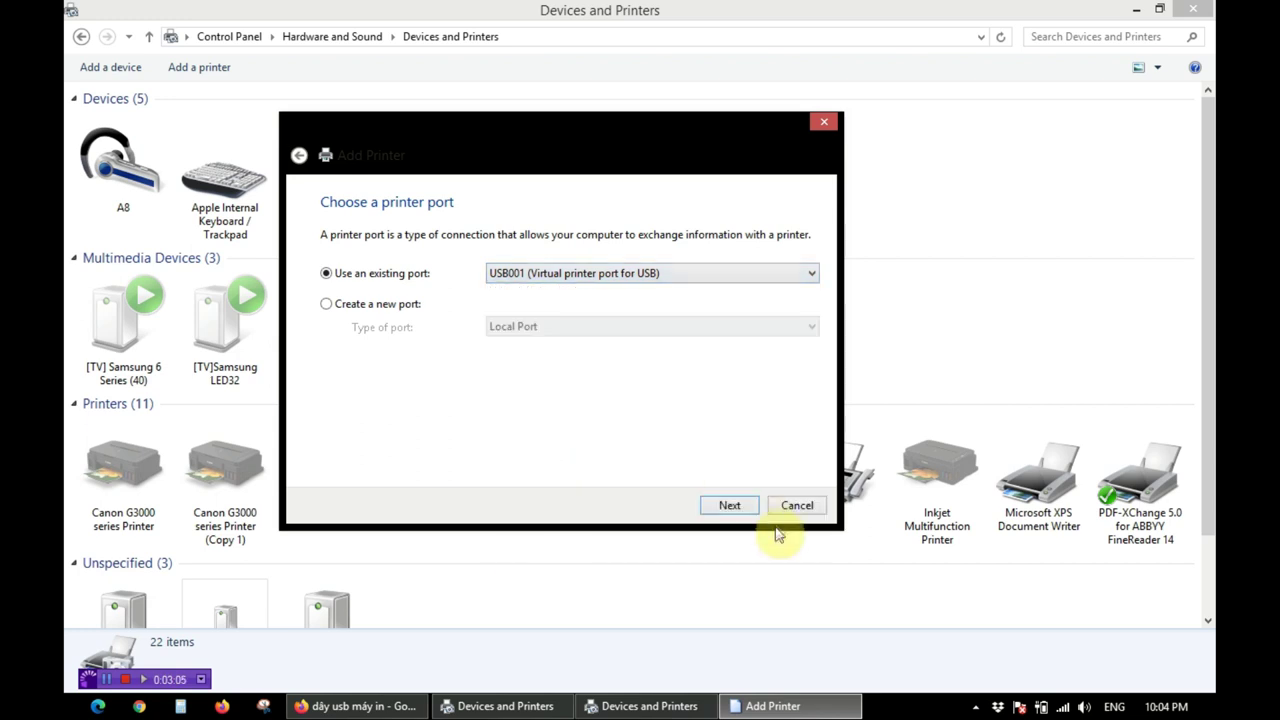
click(730, 506)
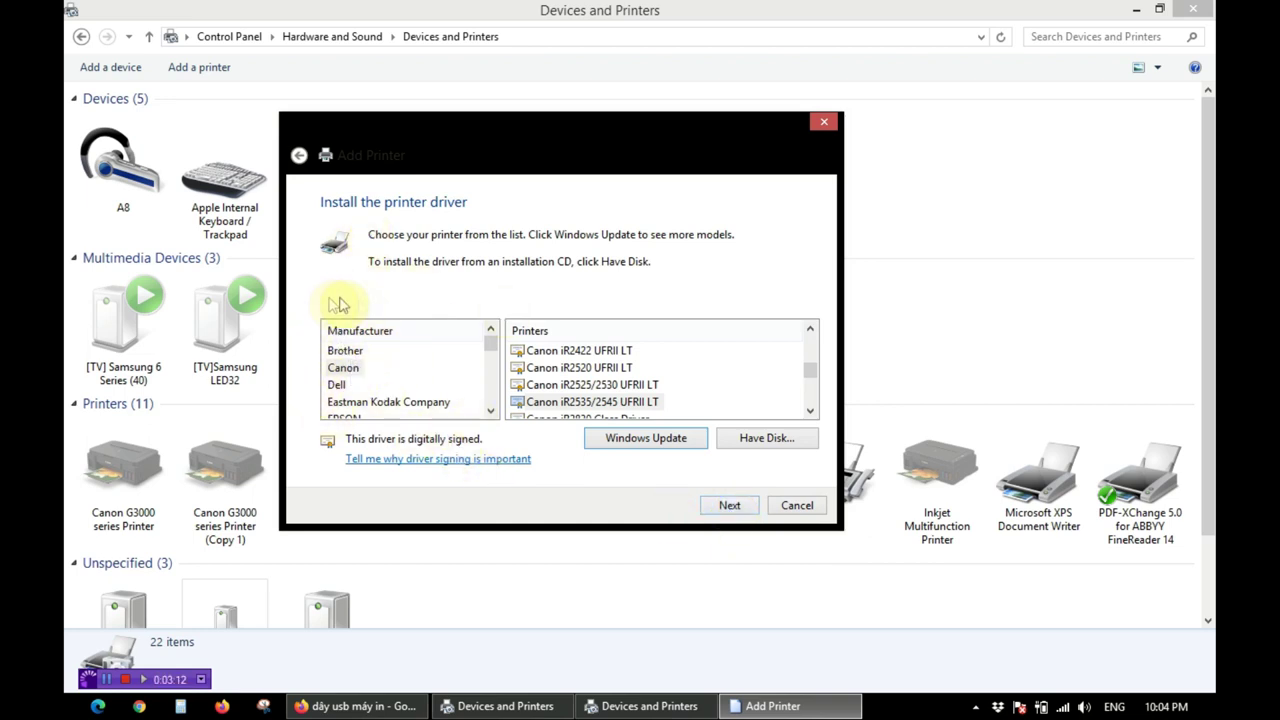
Select Canon as the manufacturer and look through its list of available printer drivers.
click(343, 350)
click(343, 368)
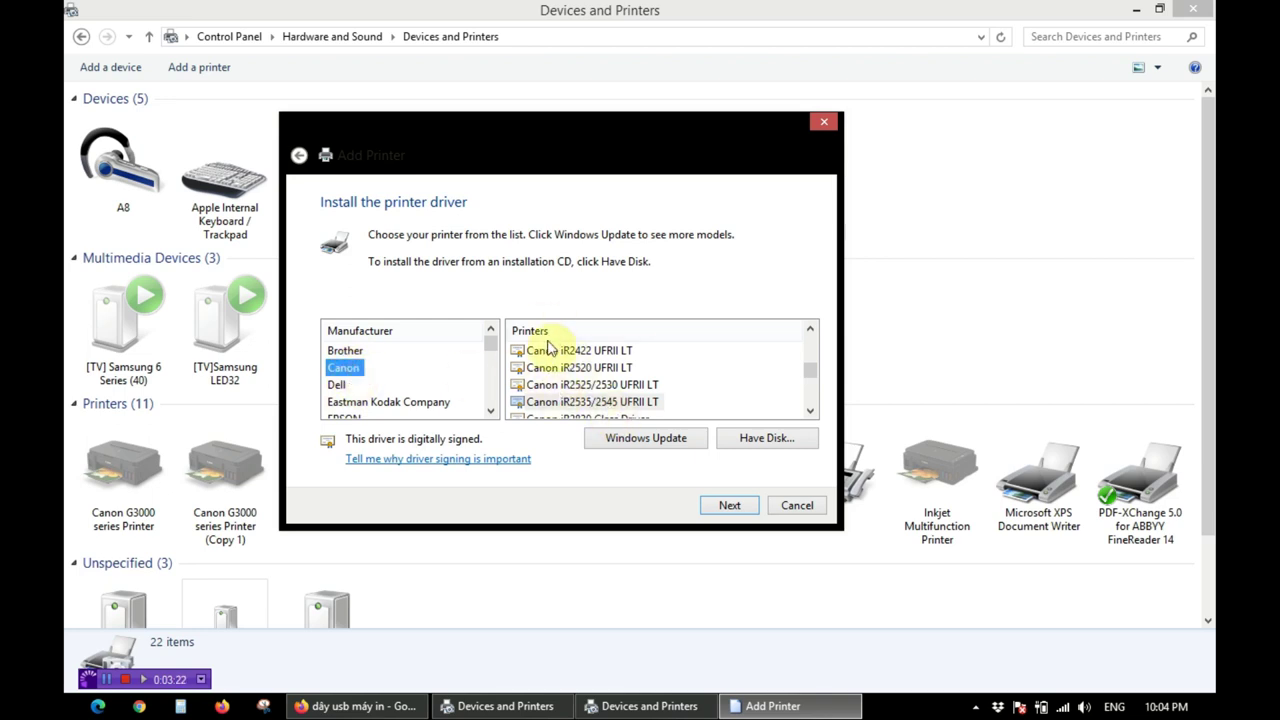
click(575, 384)
scroll(588, 395, down, 2)
scroll(590, 395, down, 5)
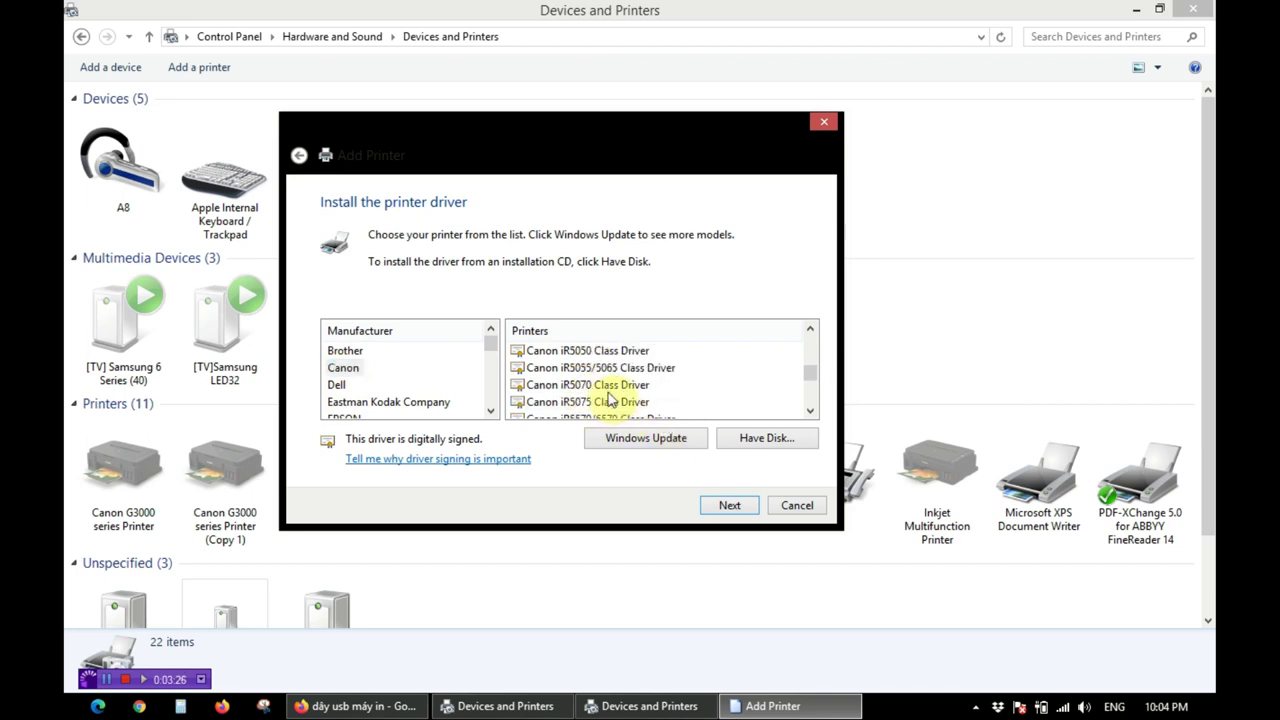
scroll(611, 381, down, 3)
scroll(612, 379, down, 6)
scroll(612, 379, down, 6)
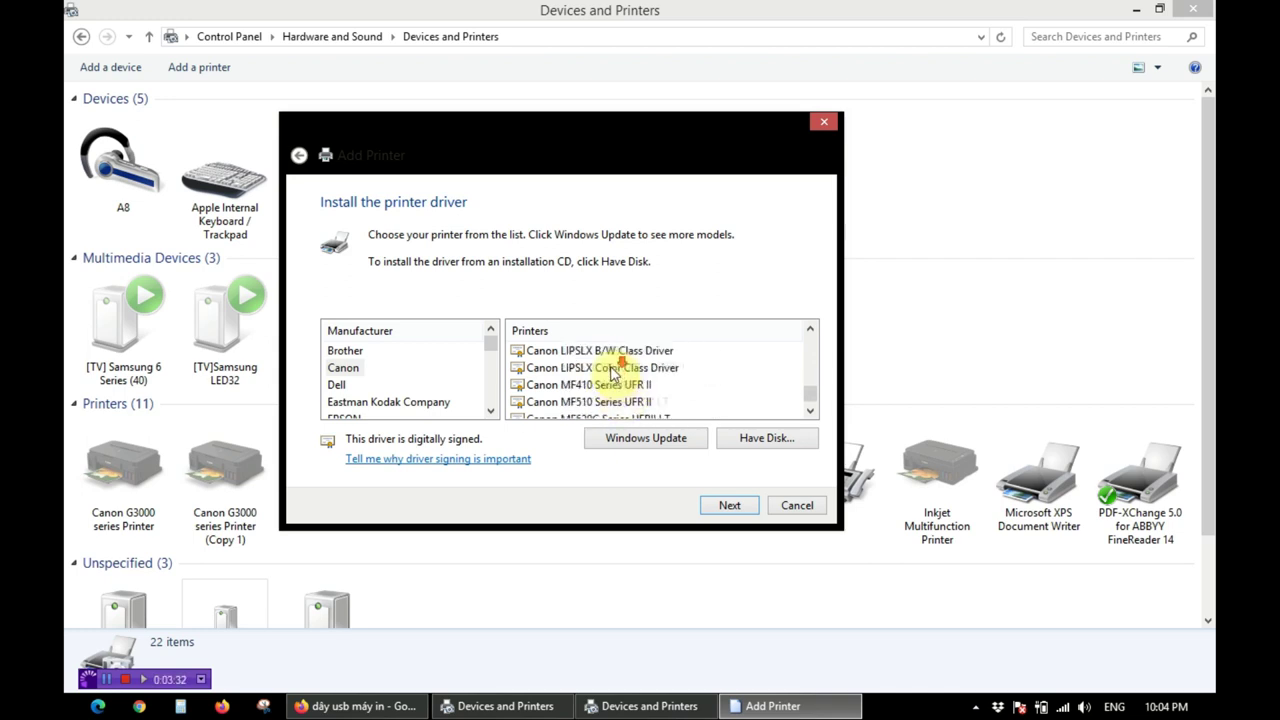
click(606, 401)
scroll(610, 400, up, 2)
scroll(614, 398, up, 5)
scroll(614, 398, up, 5)
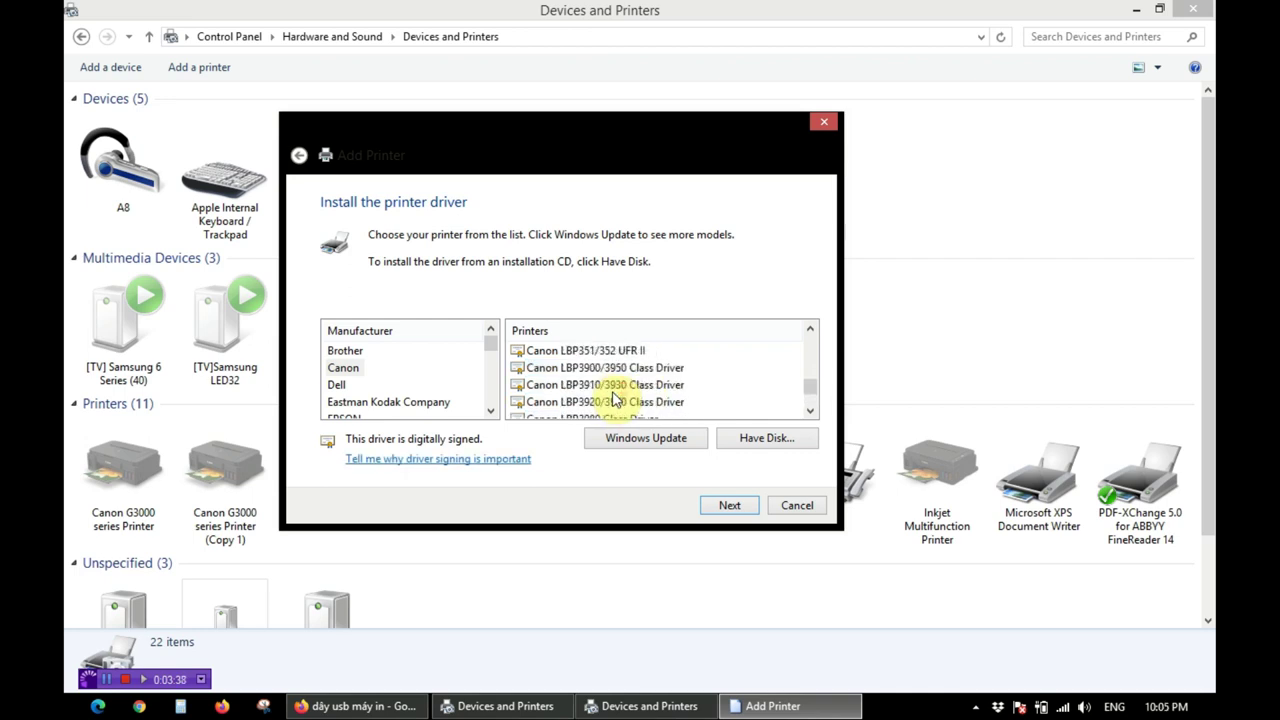
scroll(614, 399, down, 1)
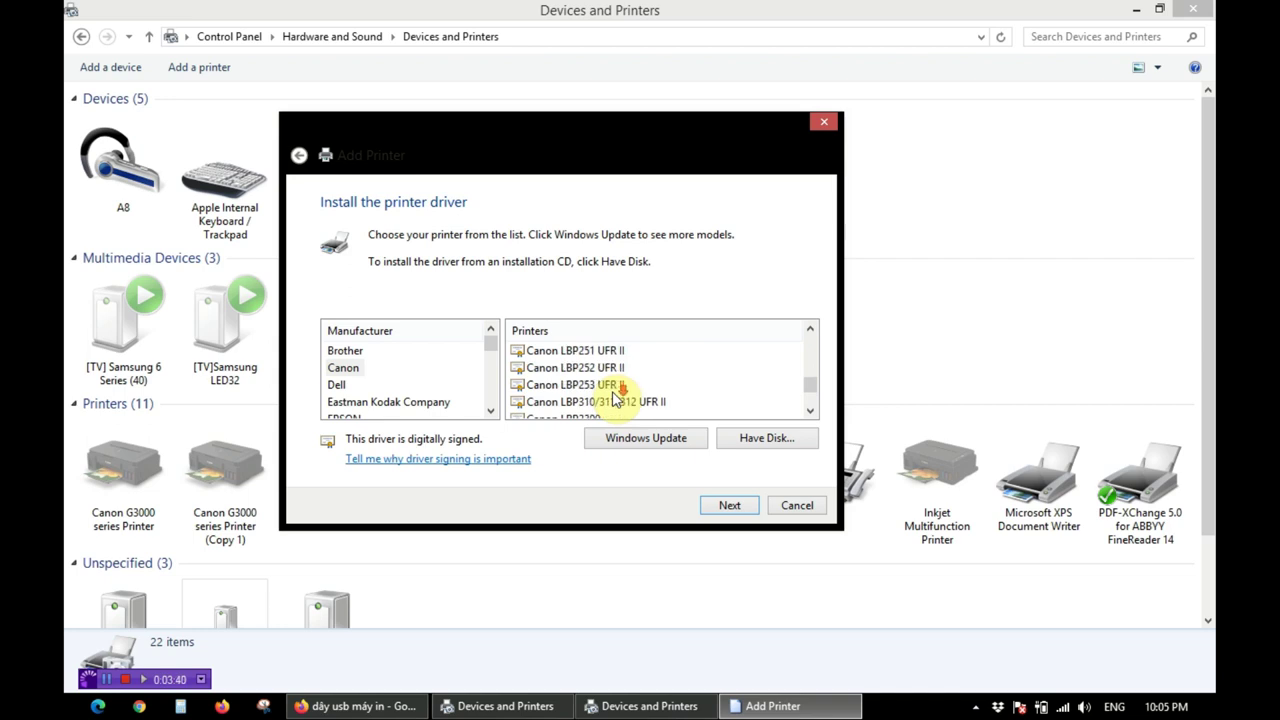
Choose the Canon LBP3370 Class Driver for the new printer and continue to the printer name.
click(579, 352)
key(Down)
key(Down)
key(Down)
key(Down)
key(Down)
key(Down)
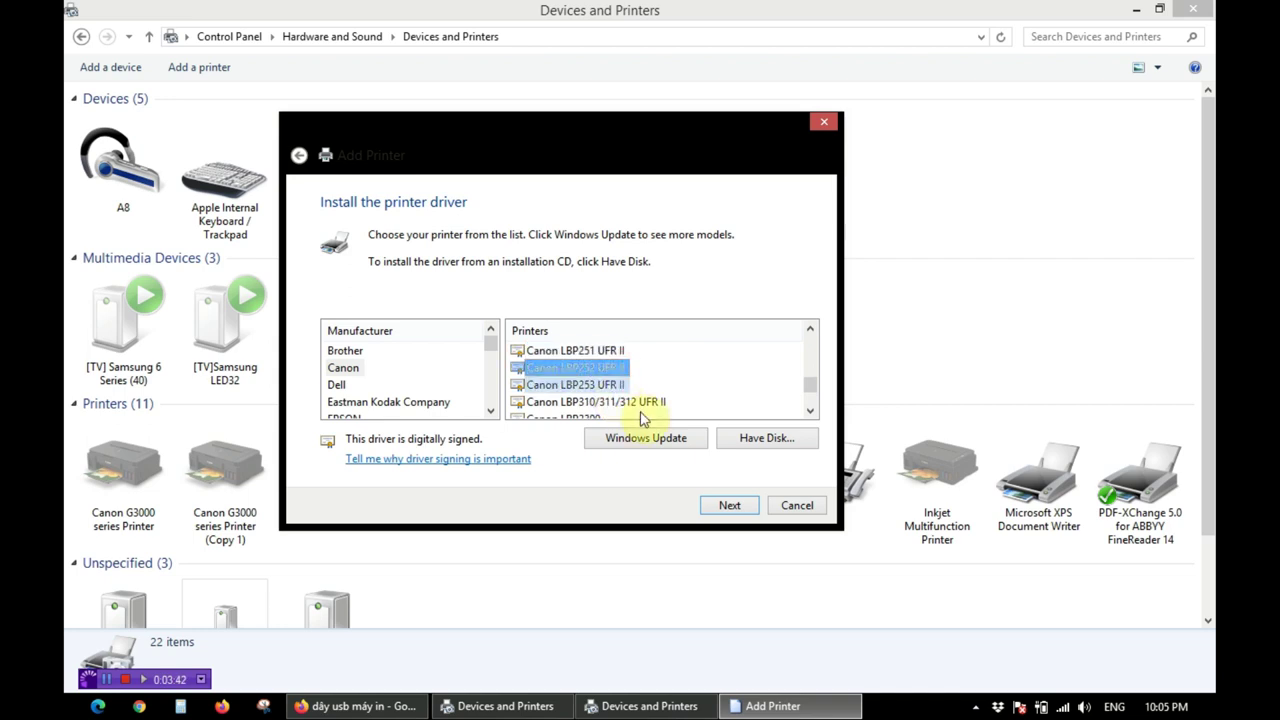
key(Down)
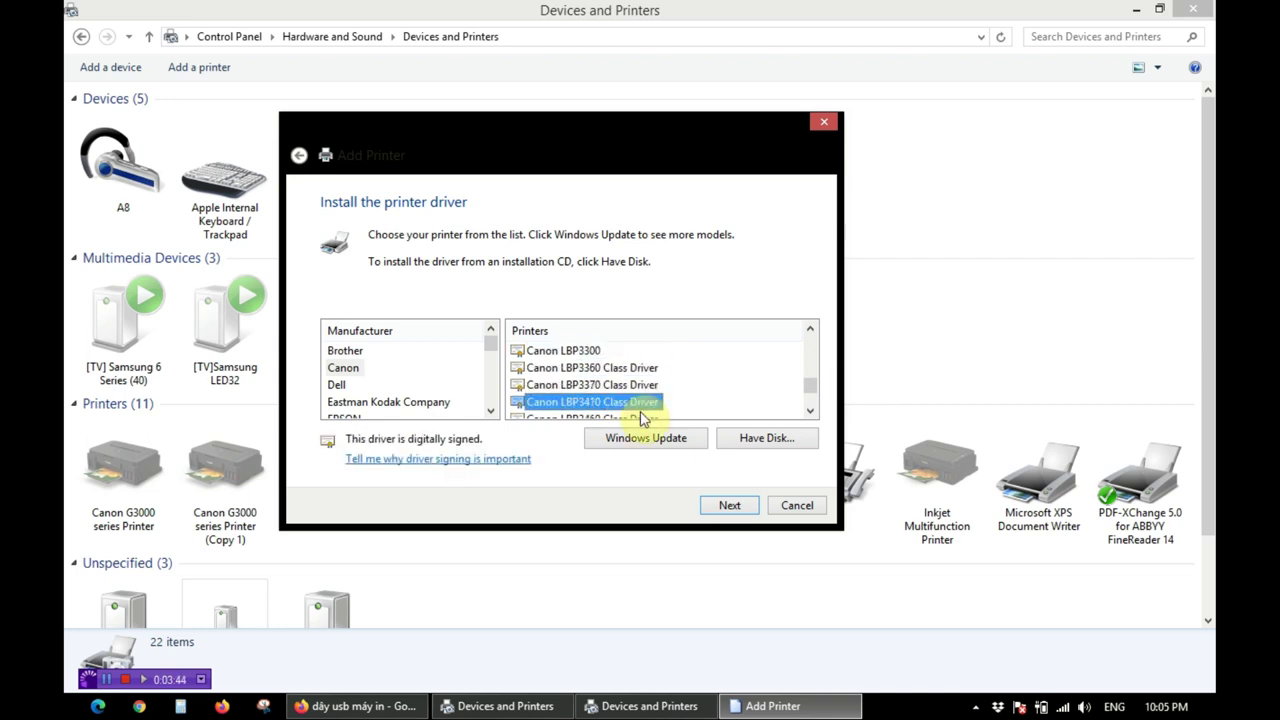
scroll(635, 416, down, 2)
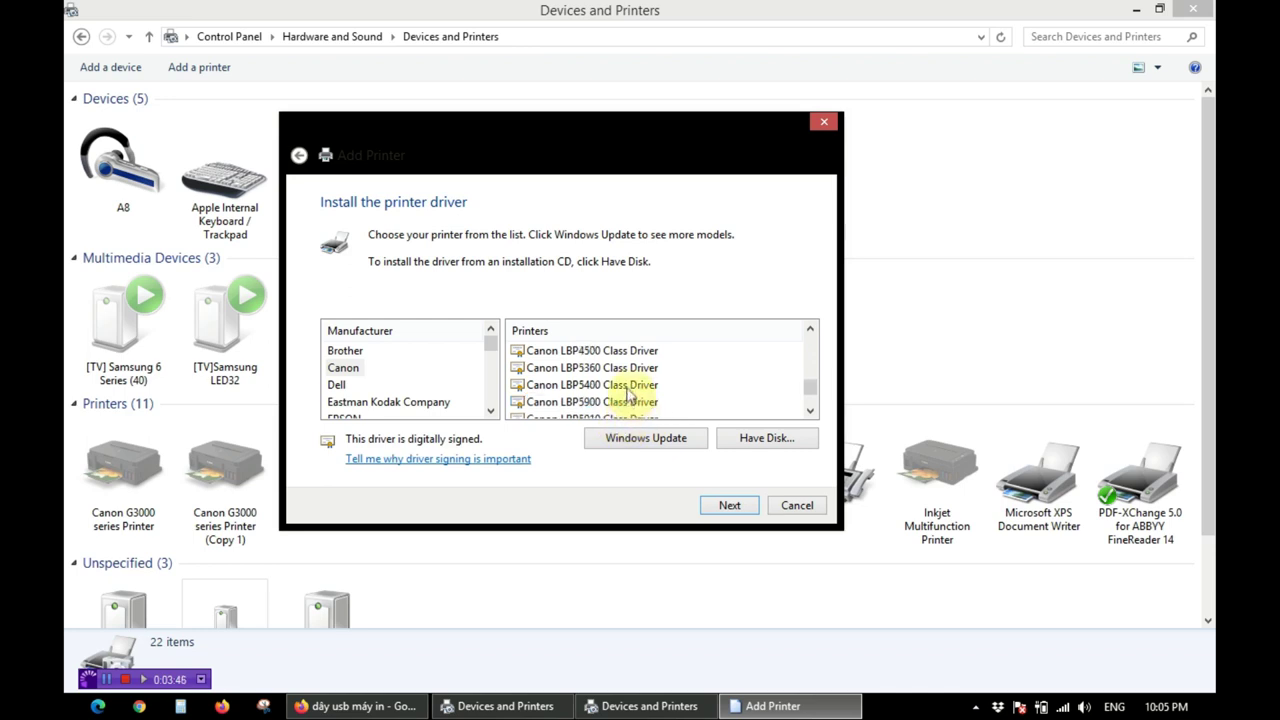
scroll(628, 395, up, 2)
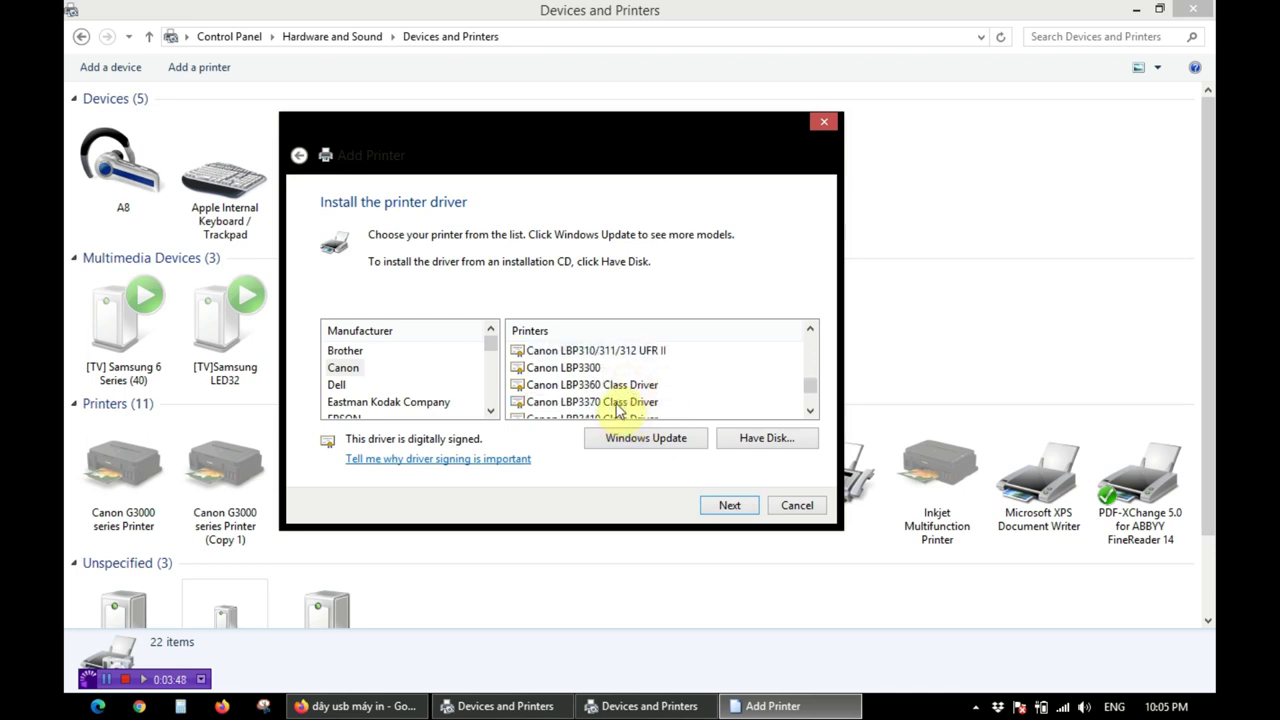
click(617, 402)
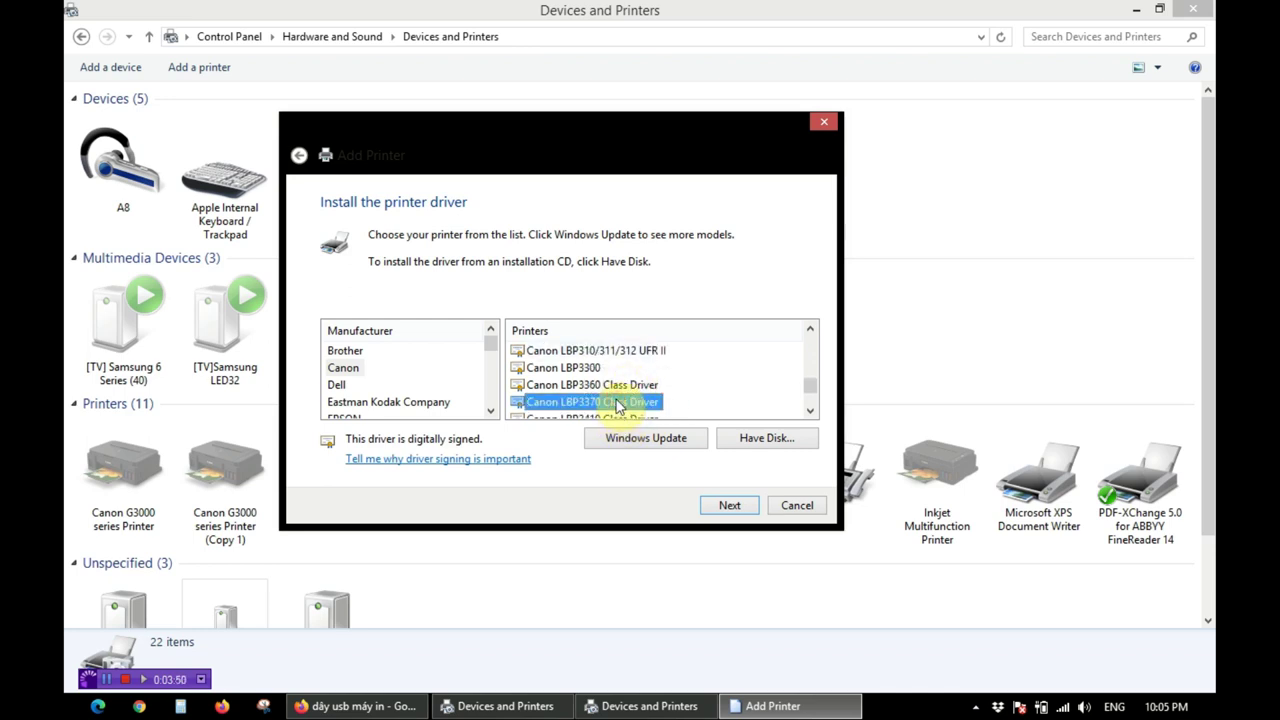
click(729, 505)
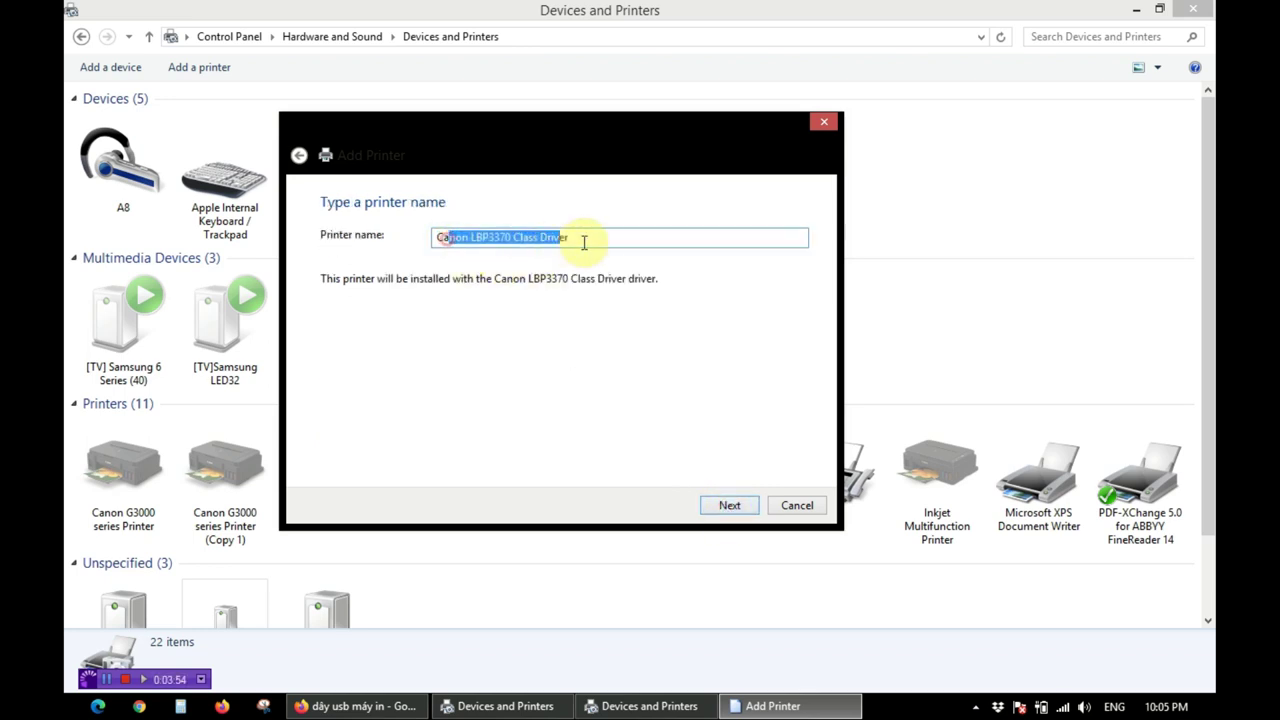
Accept the suggested name Canon LBP3370 Class Driver and continue with the printer set to not be shared.
drag(606, 240, 419, 236)
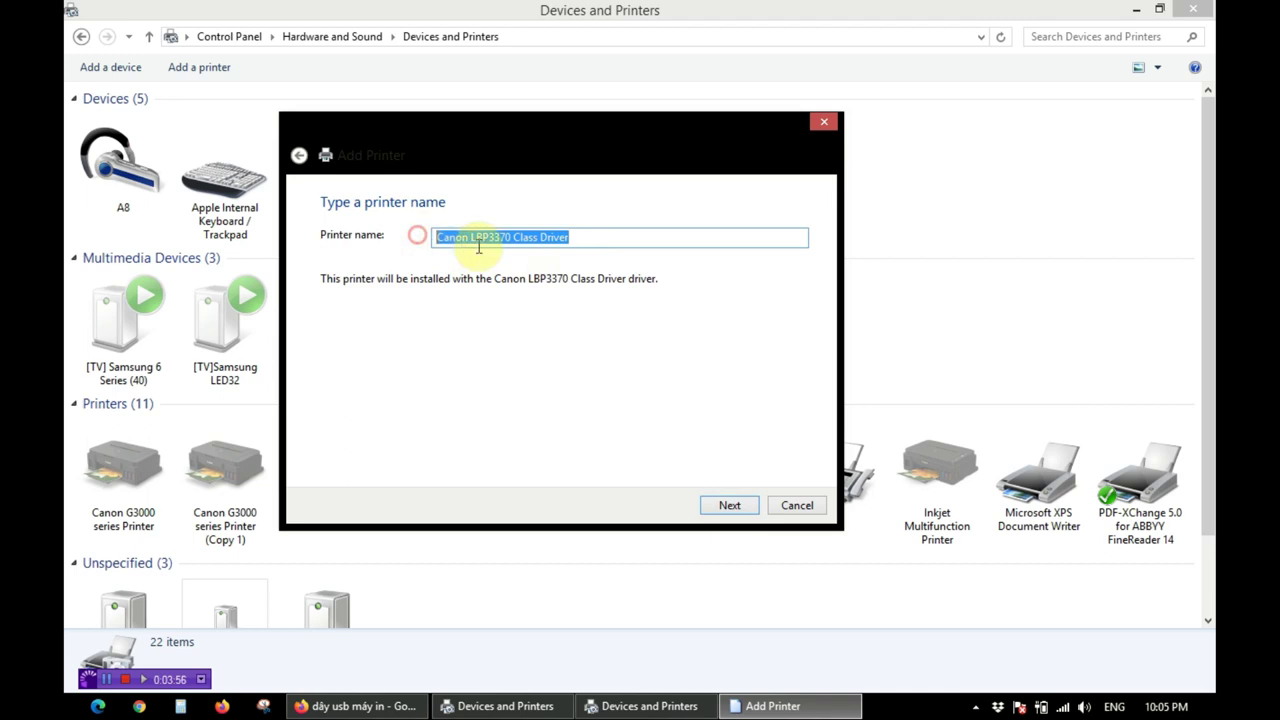
click(595, 241)
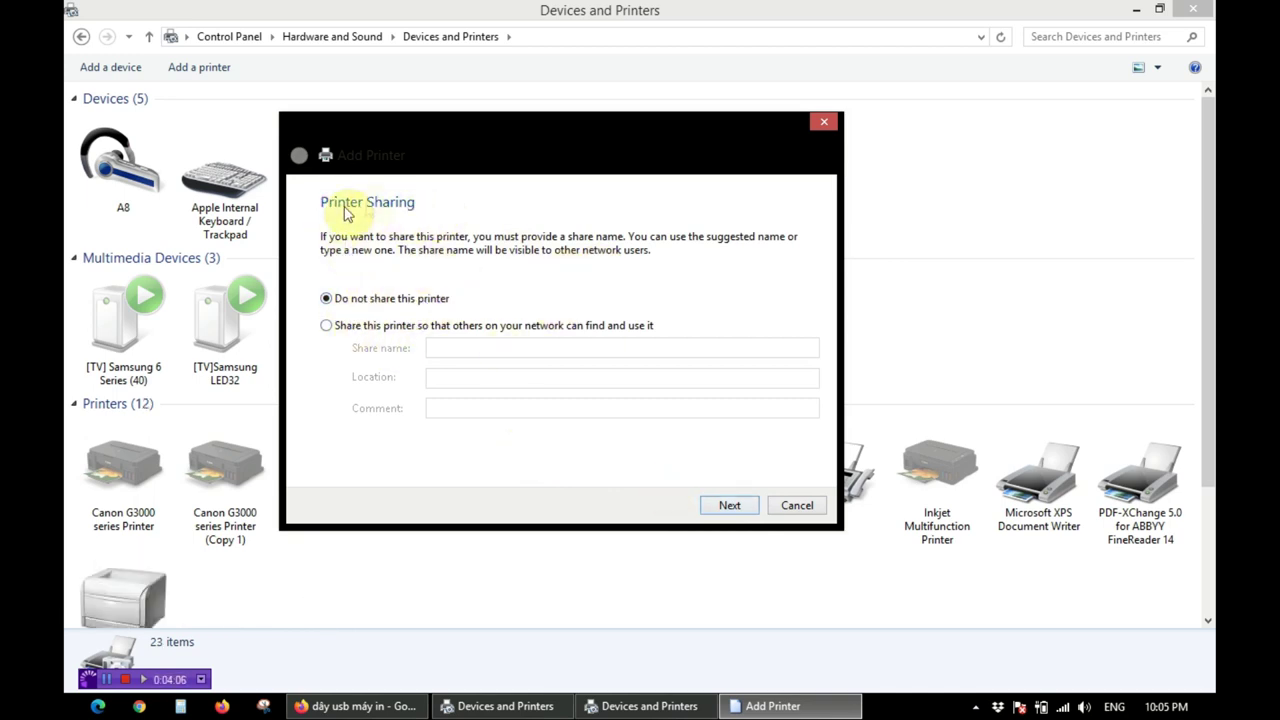
drag(481, 140, 495, 150)
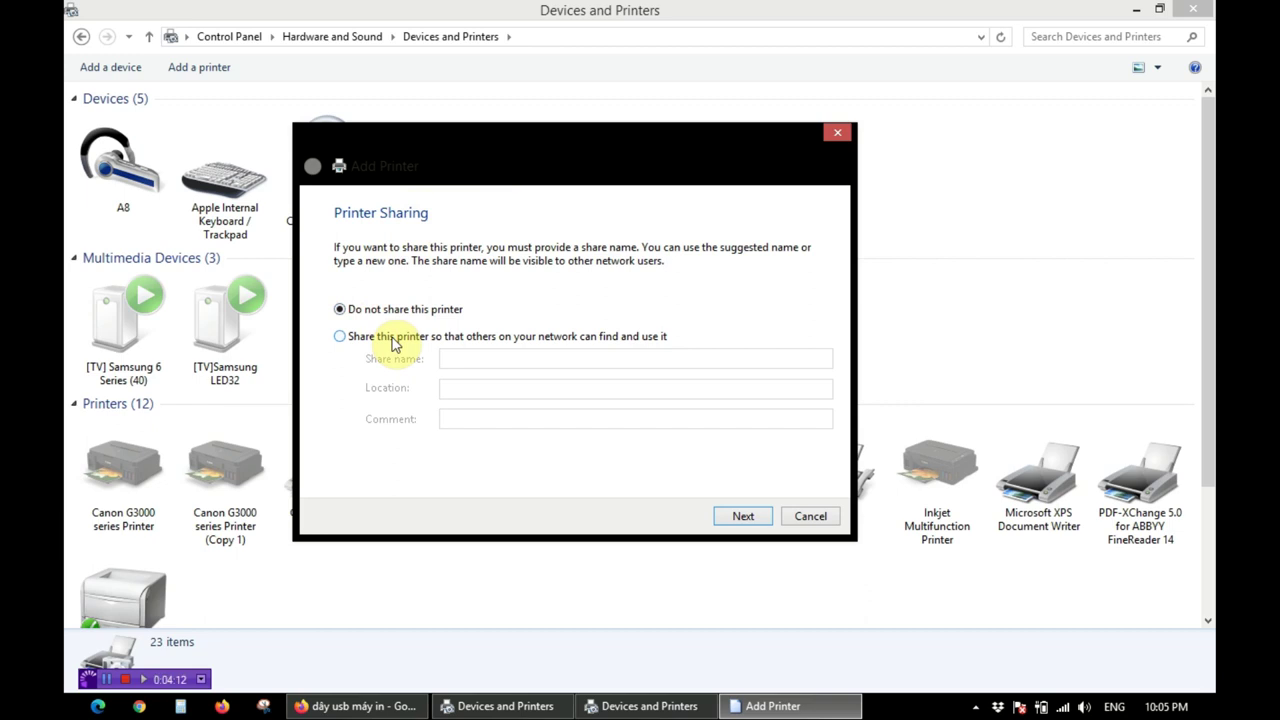
click(394, 338)
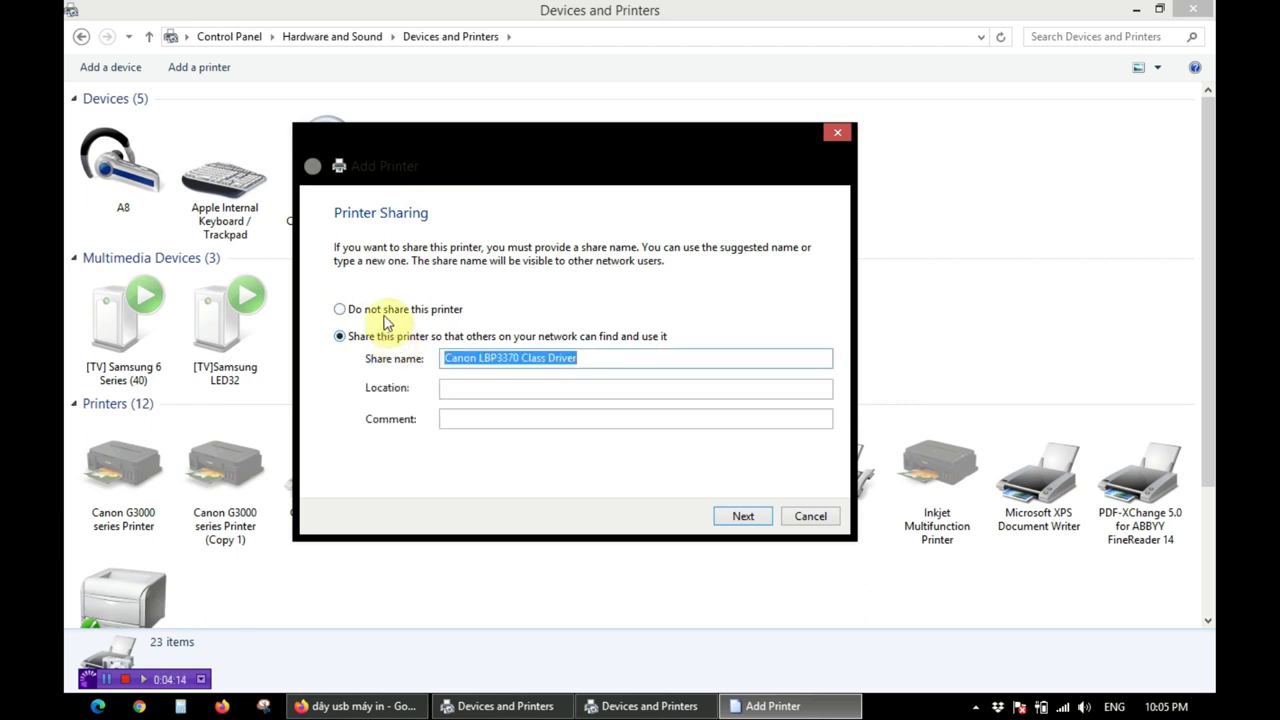
click(382, 312)
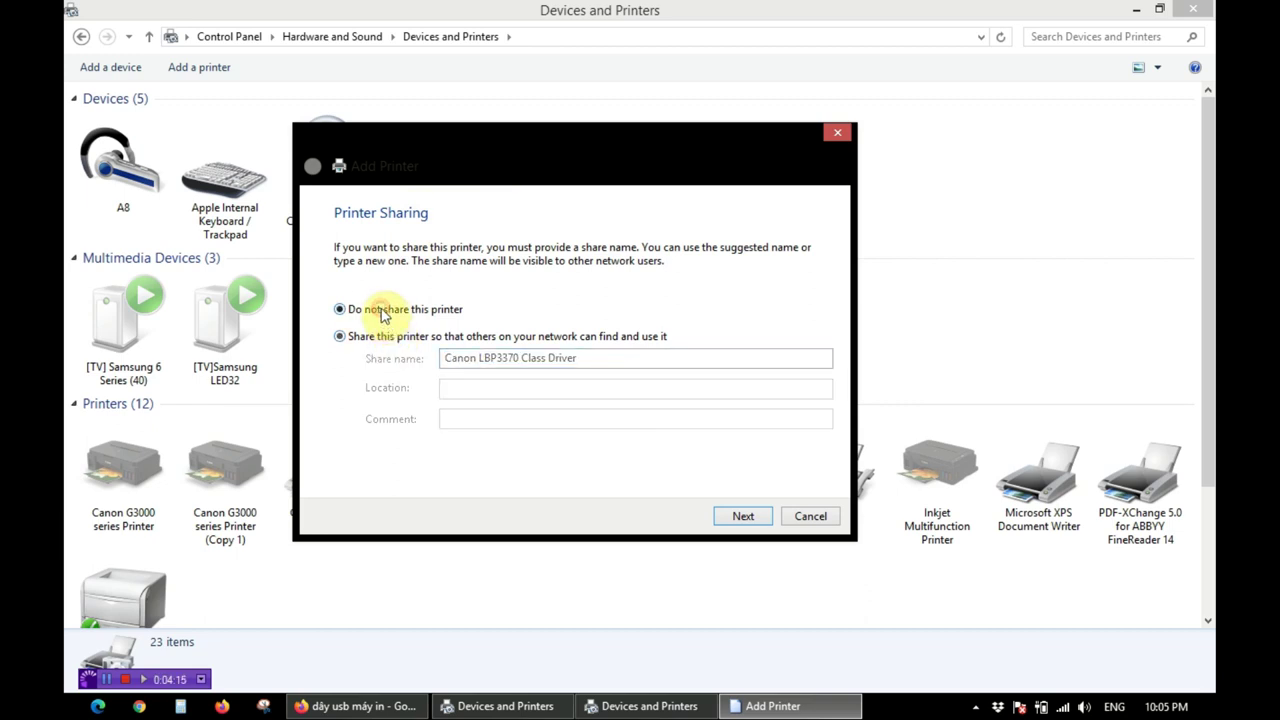
click(739, 518)
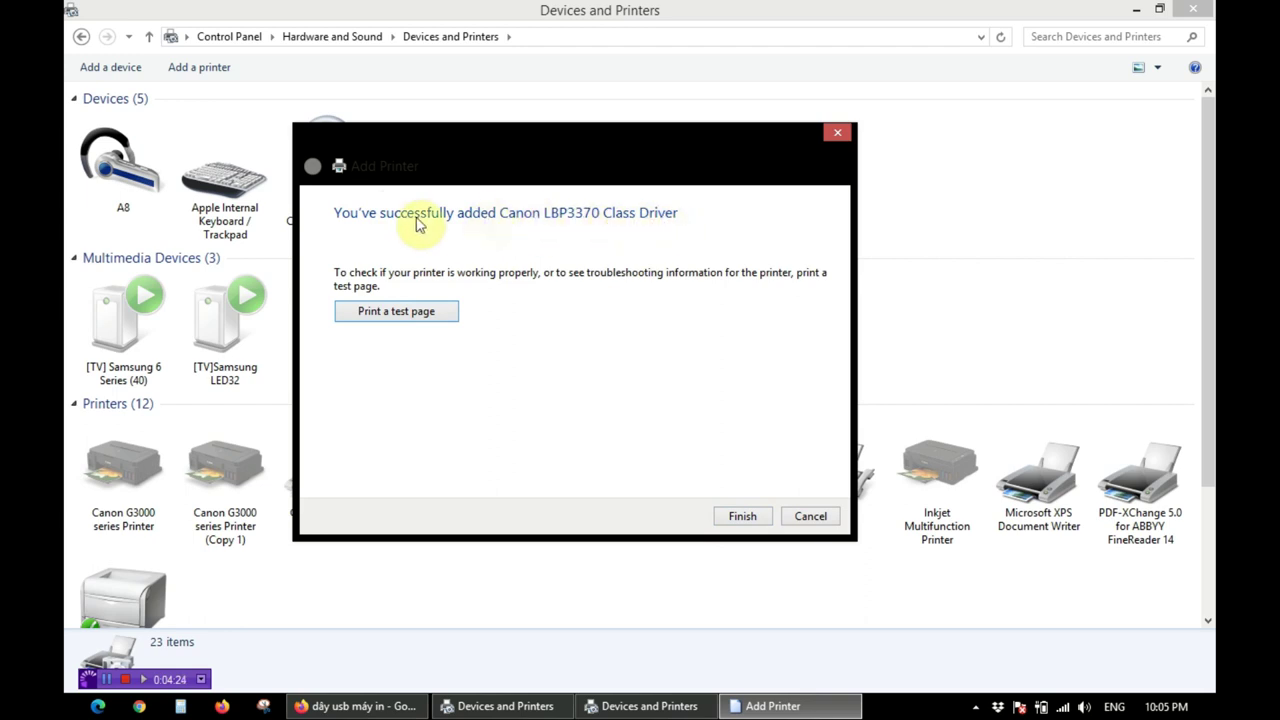
Finish adding the printer and select the new Canon LBP3370 Class Driver in the printers list.
click(399, 313)
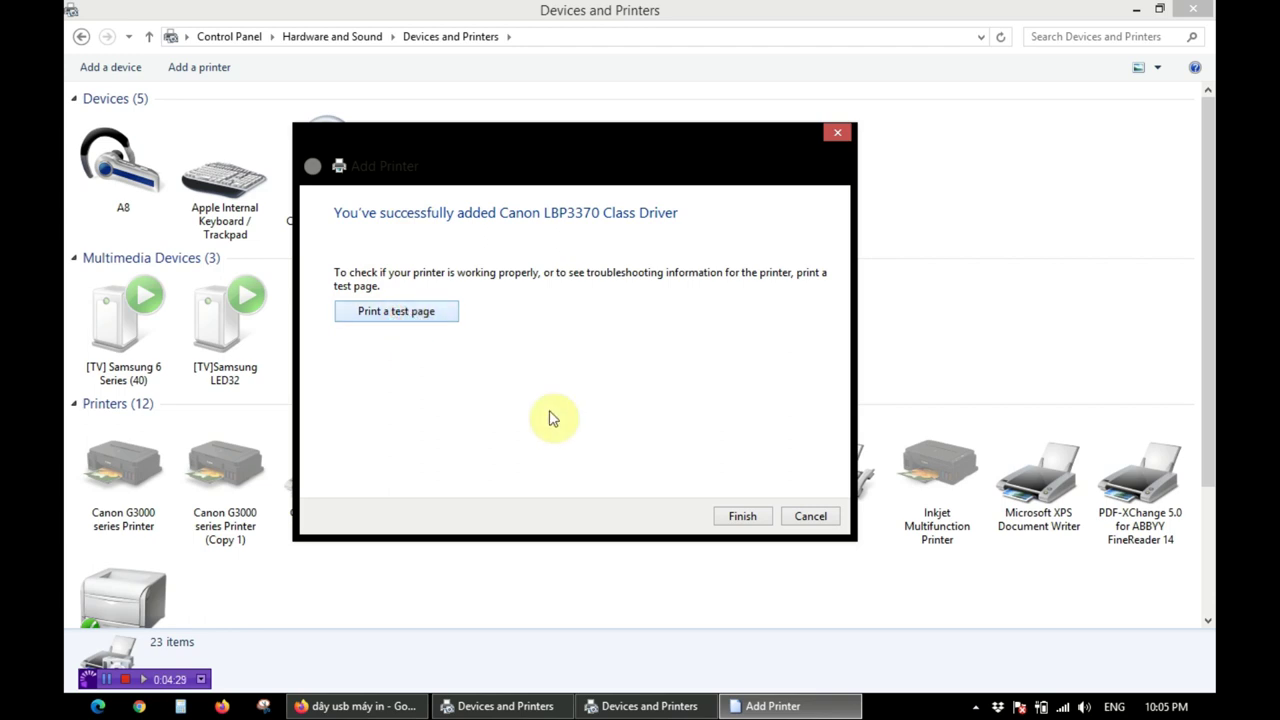
click(742, 520)
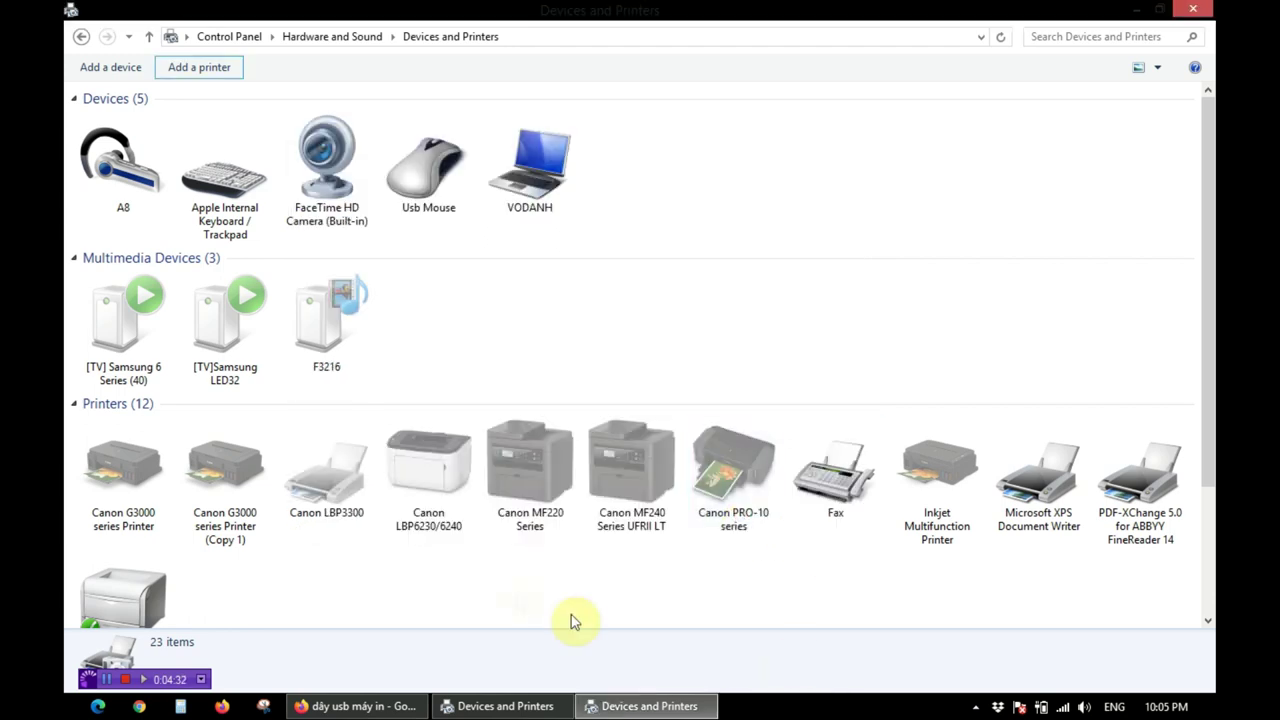
scroll(528, 576, down, 3)
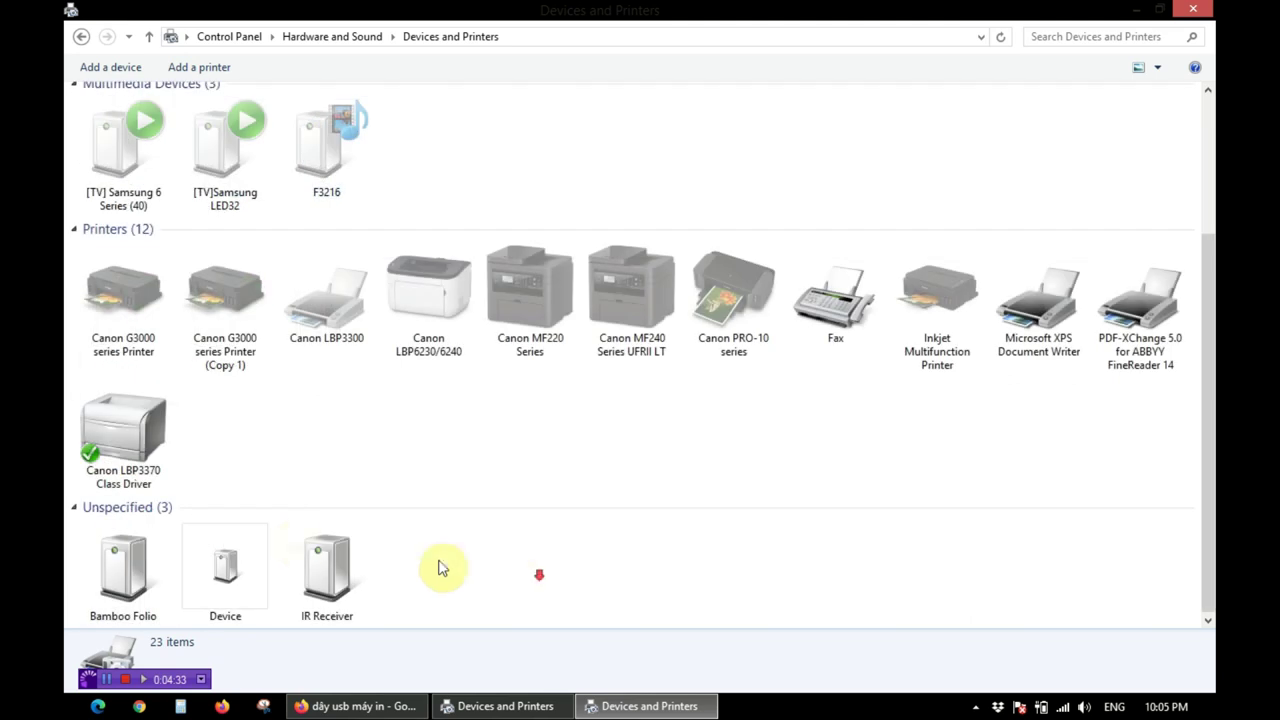
click(135, 465)
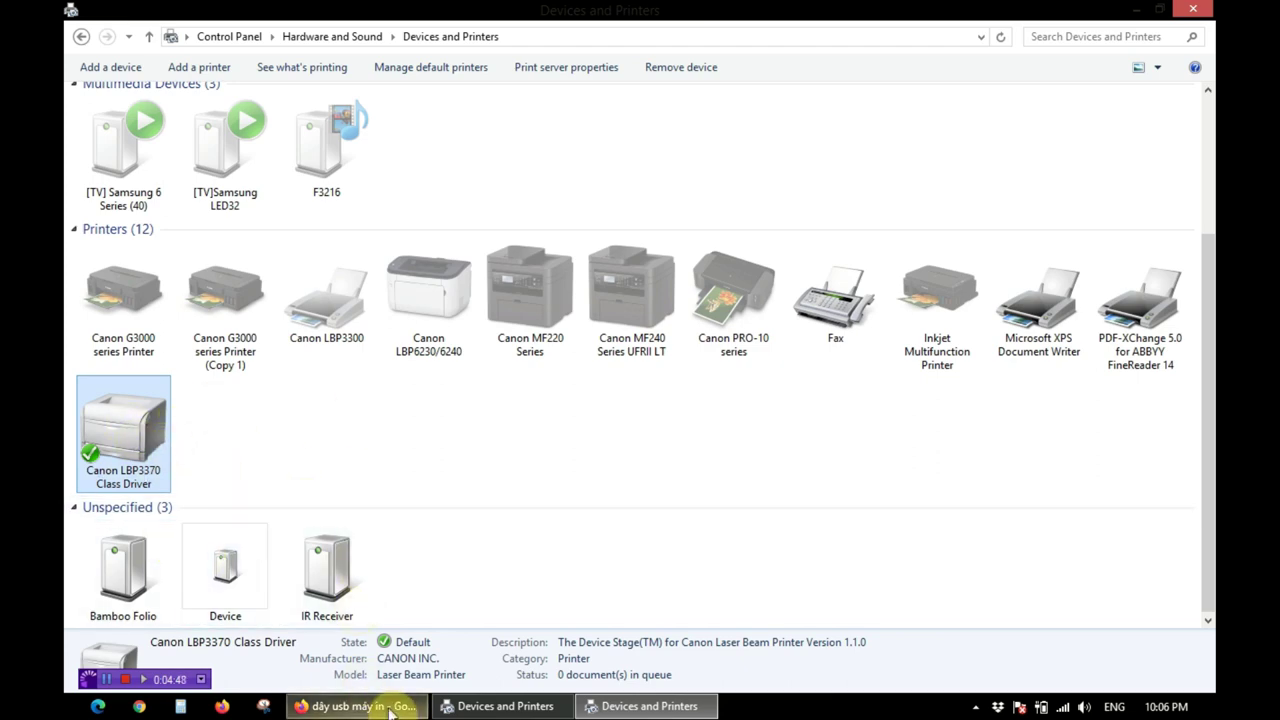
Switch to Firefox and highlight the printer's IP address 192.168.98.250 on the Canon Remote UI page.
click(357, 708)
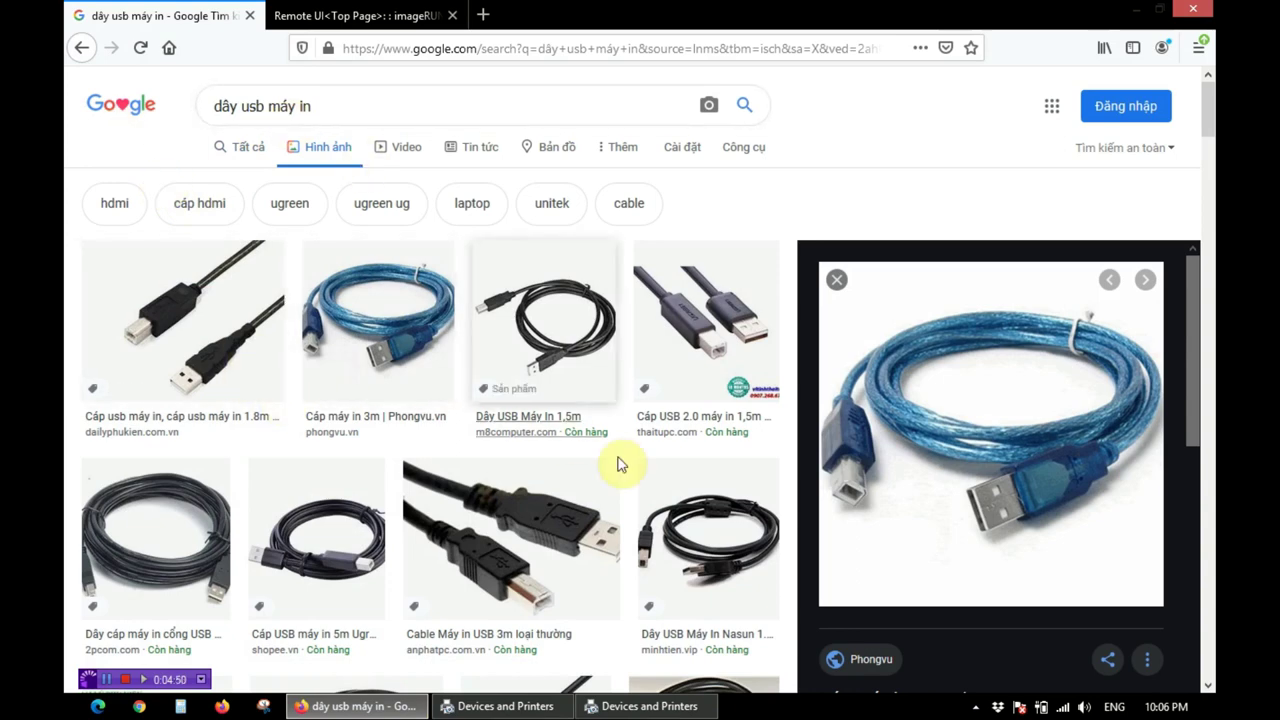
drag(342, 104, 189, 103)
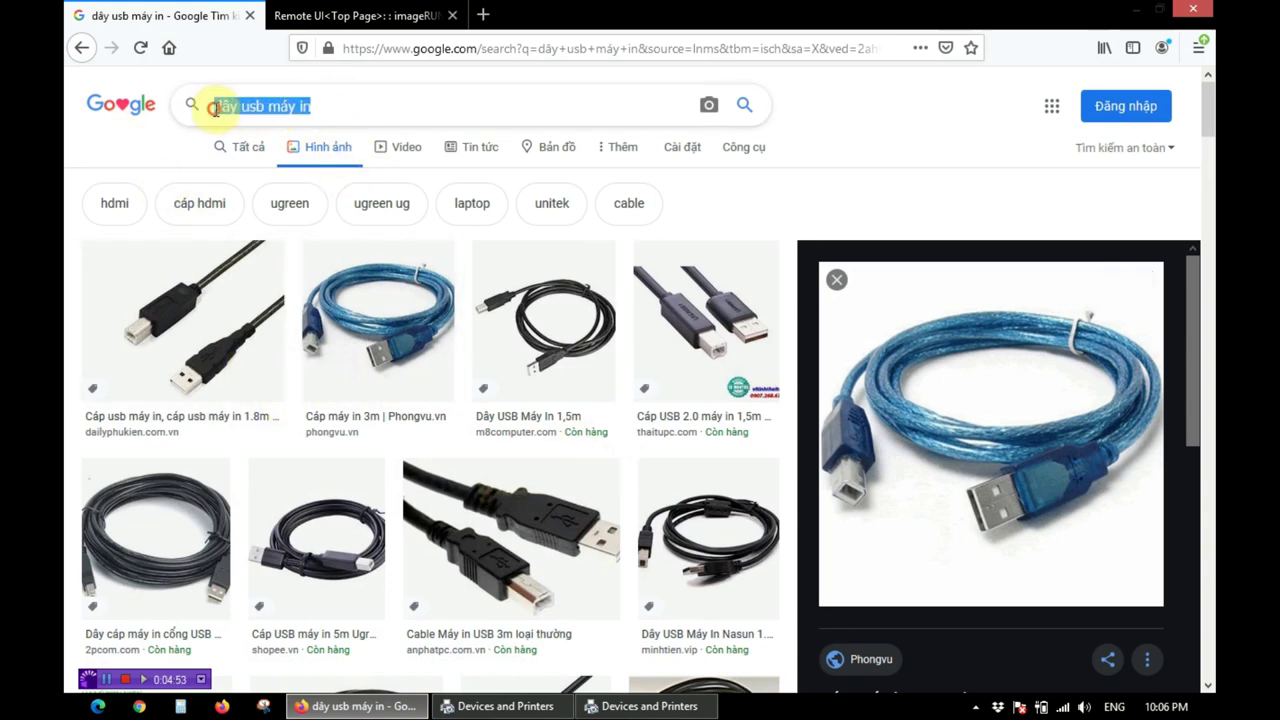
click(329, 12)
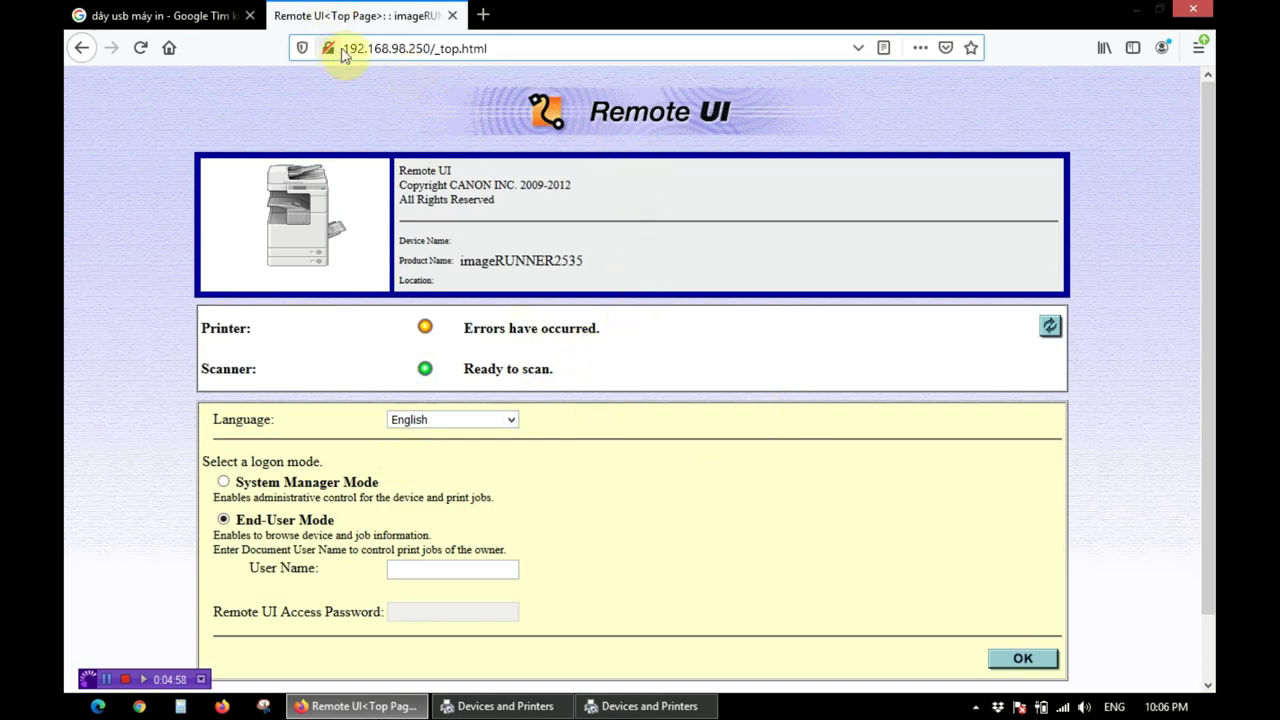
drag(344, 48, 430, 52)
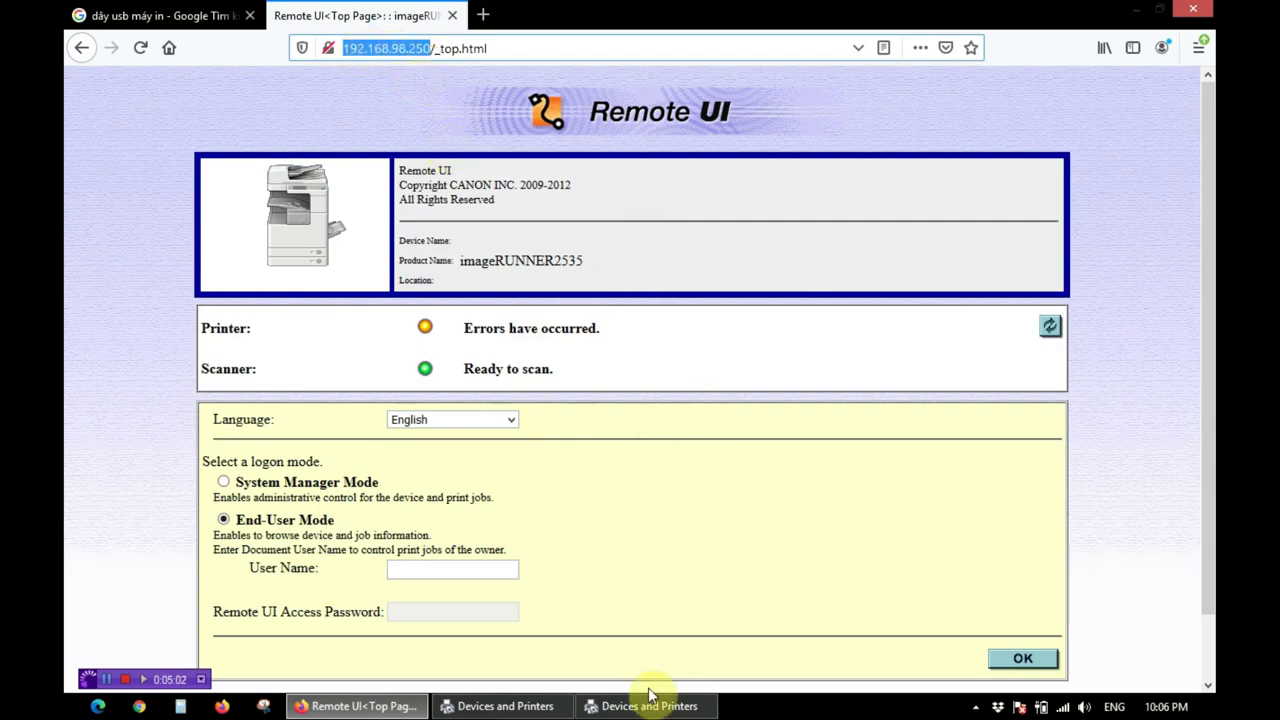
Return to Devices and Printers and start adding an unlisted printer using a TCP/IP address or hostname.
click(1117, 12)
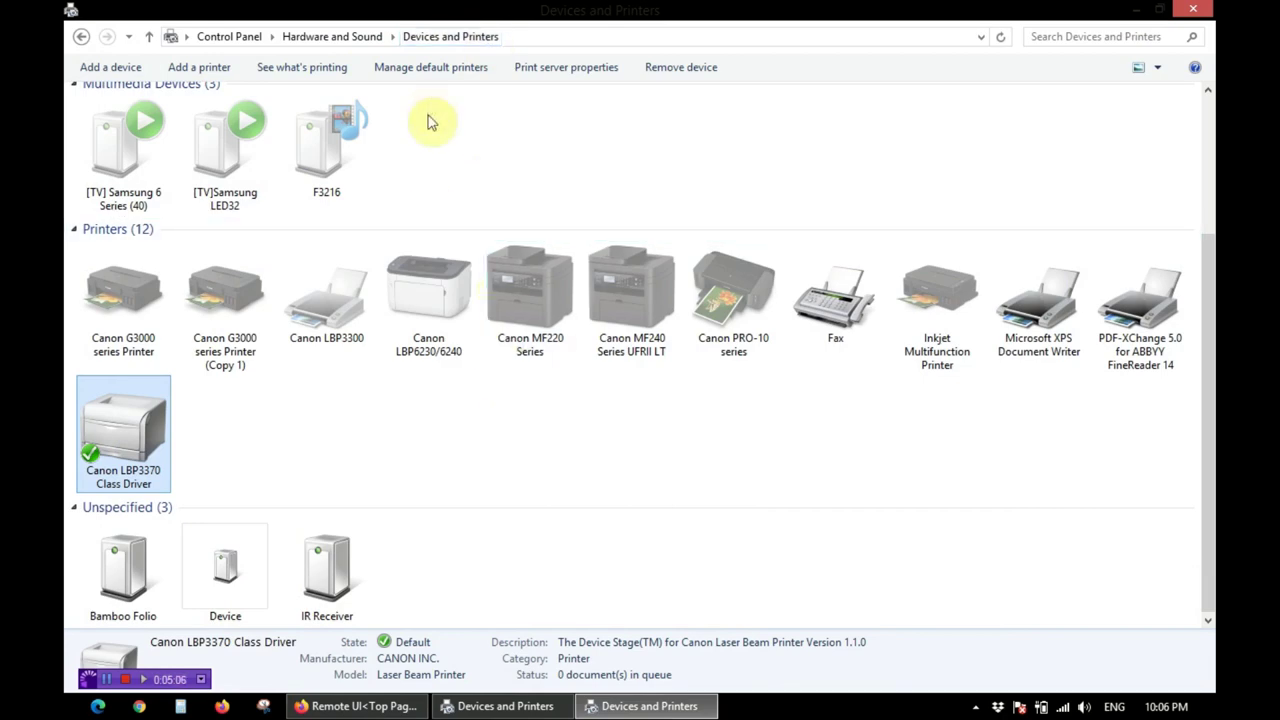
click(199, 67)
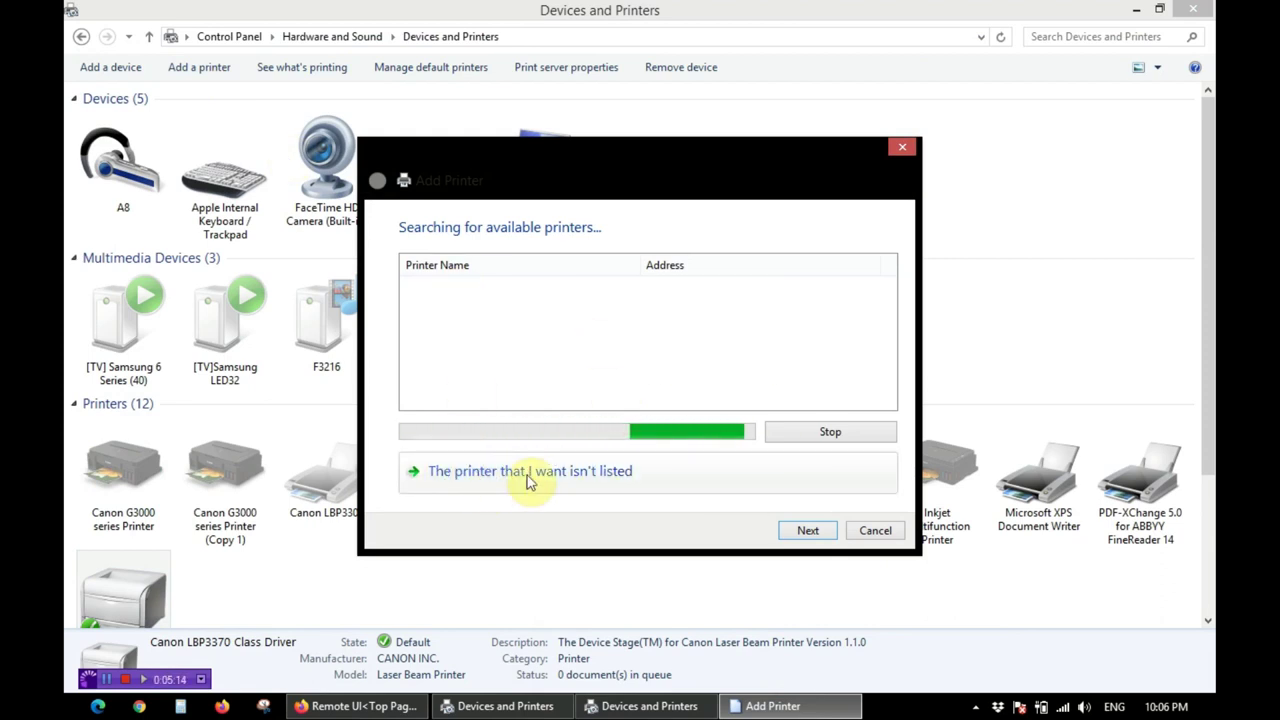
click(528, 481)
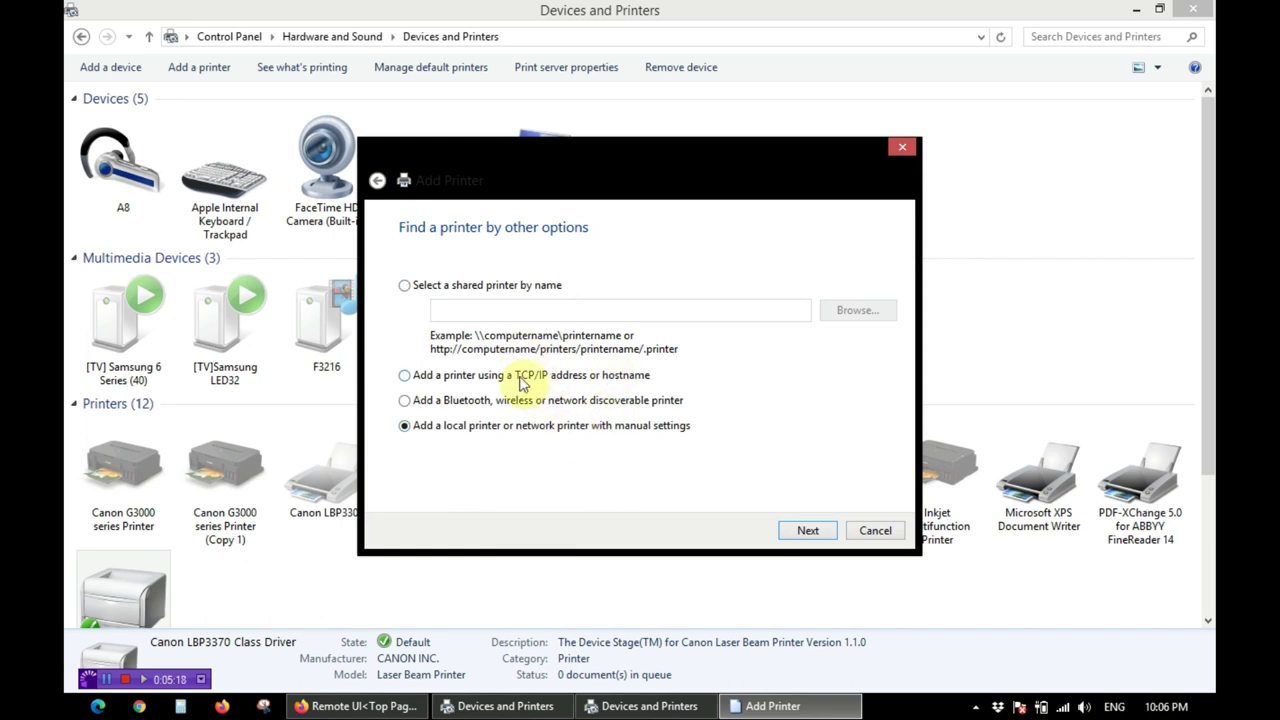
click(445, 377)
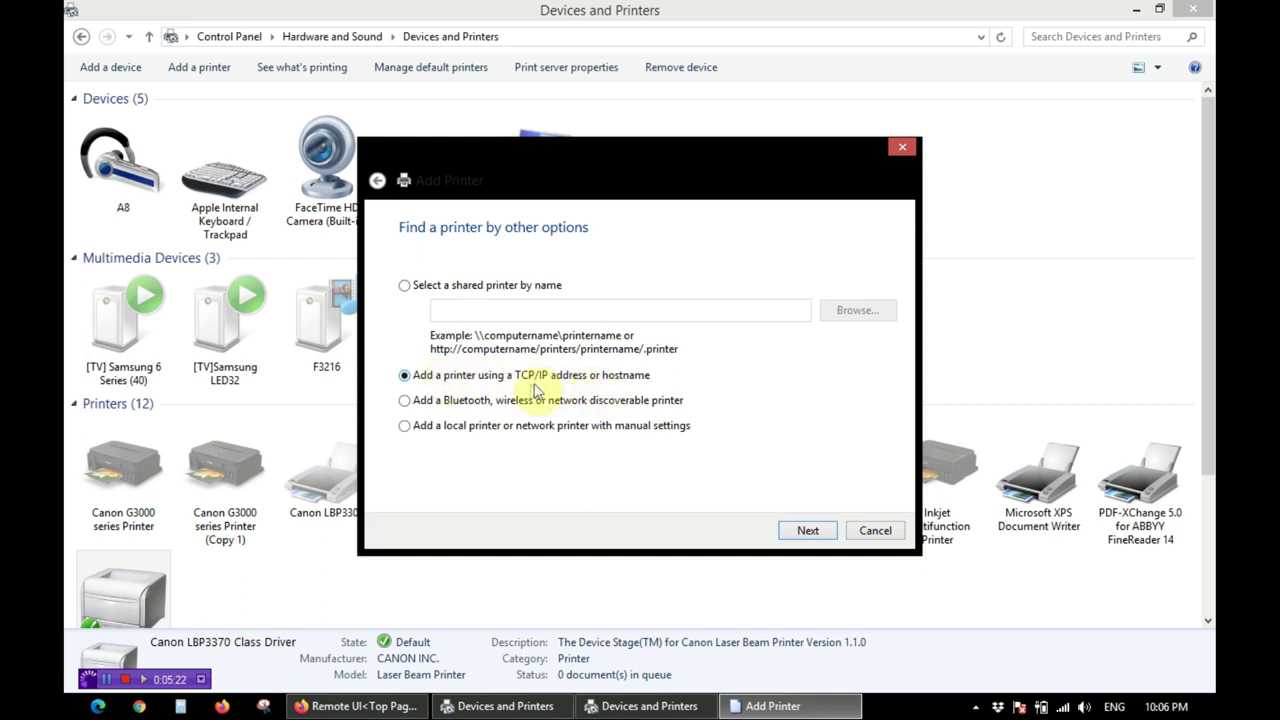
click(810, 530)
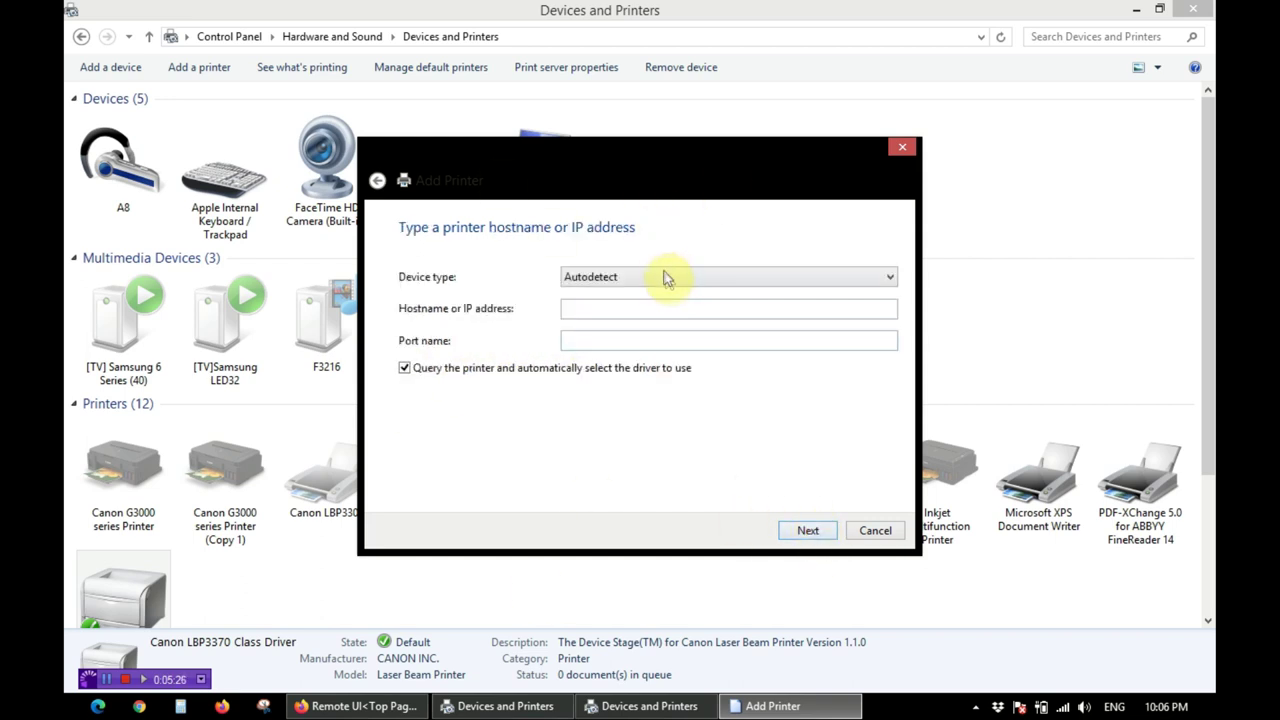
Set the device type to TCP/IP Device and check the printer's IP address on the Remote UI page in Firefox.
click(398, 277)
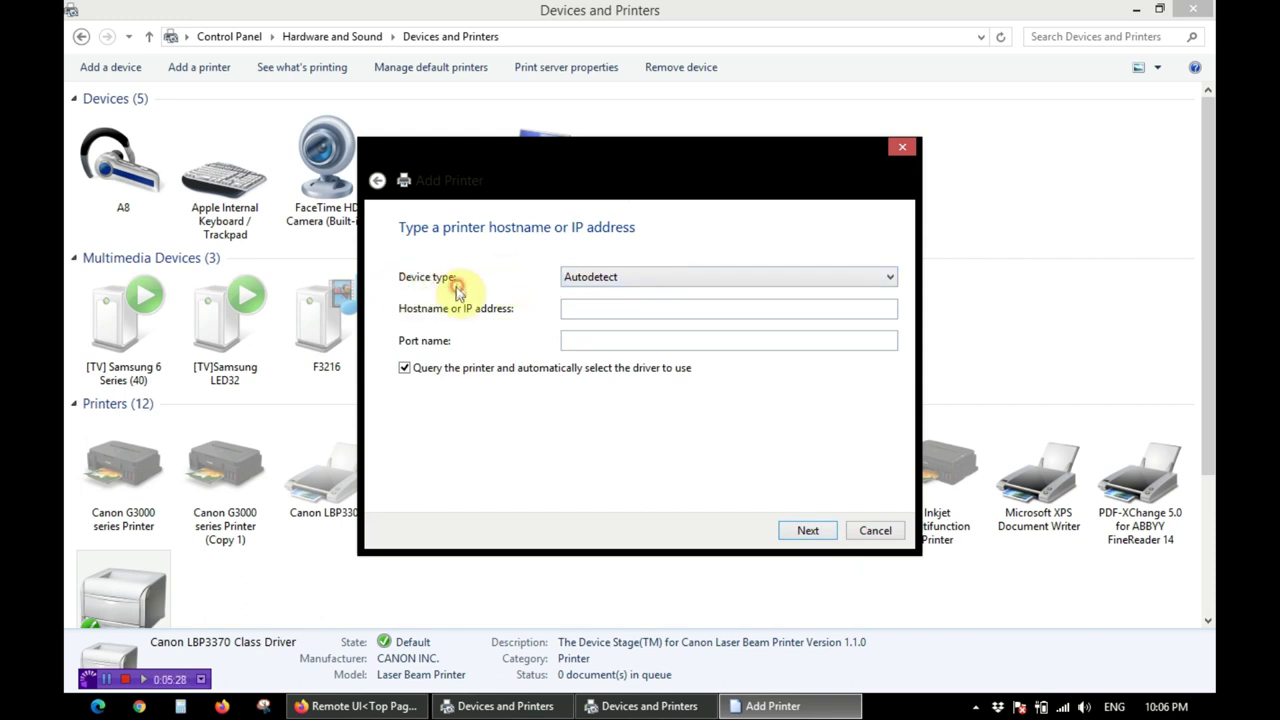
click(603, 279)
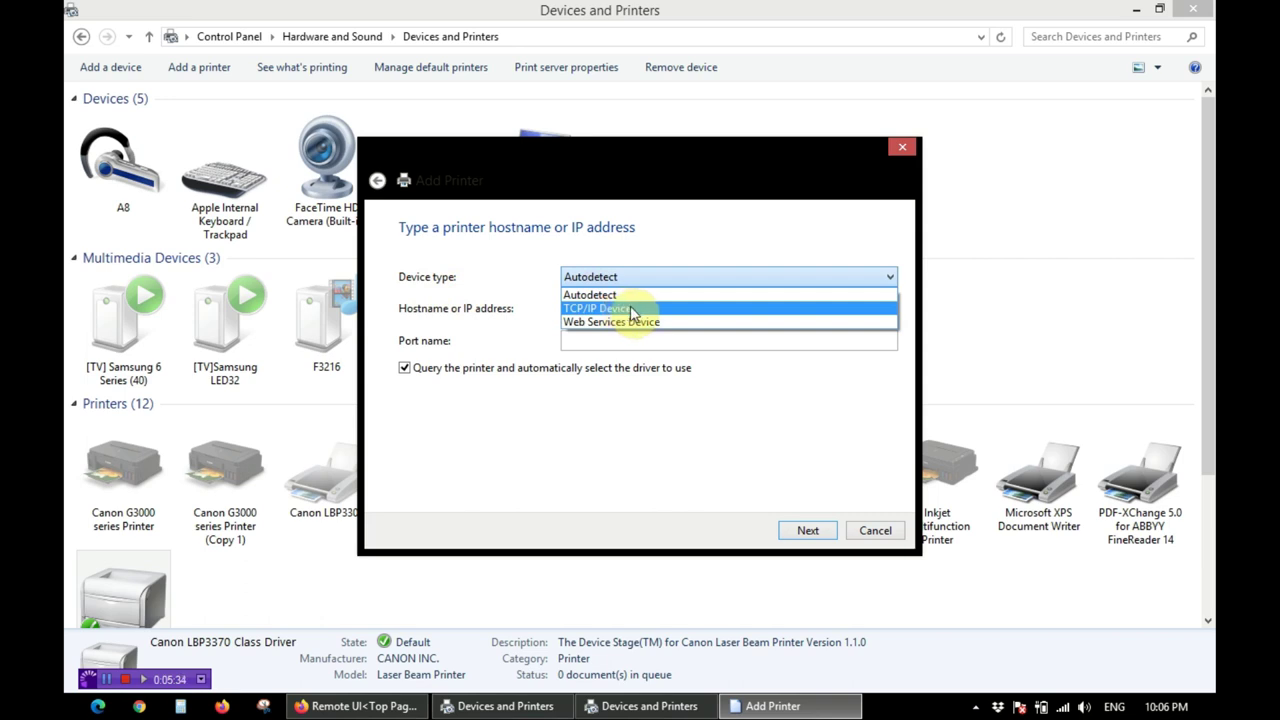
click(631, 313)
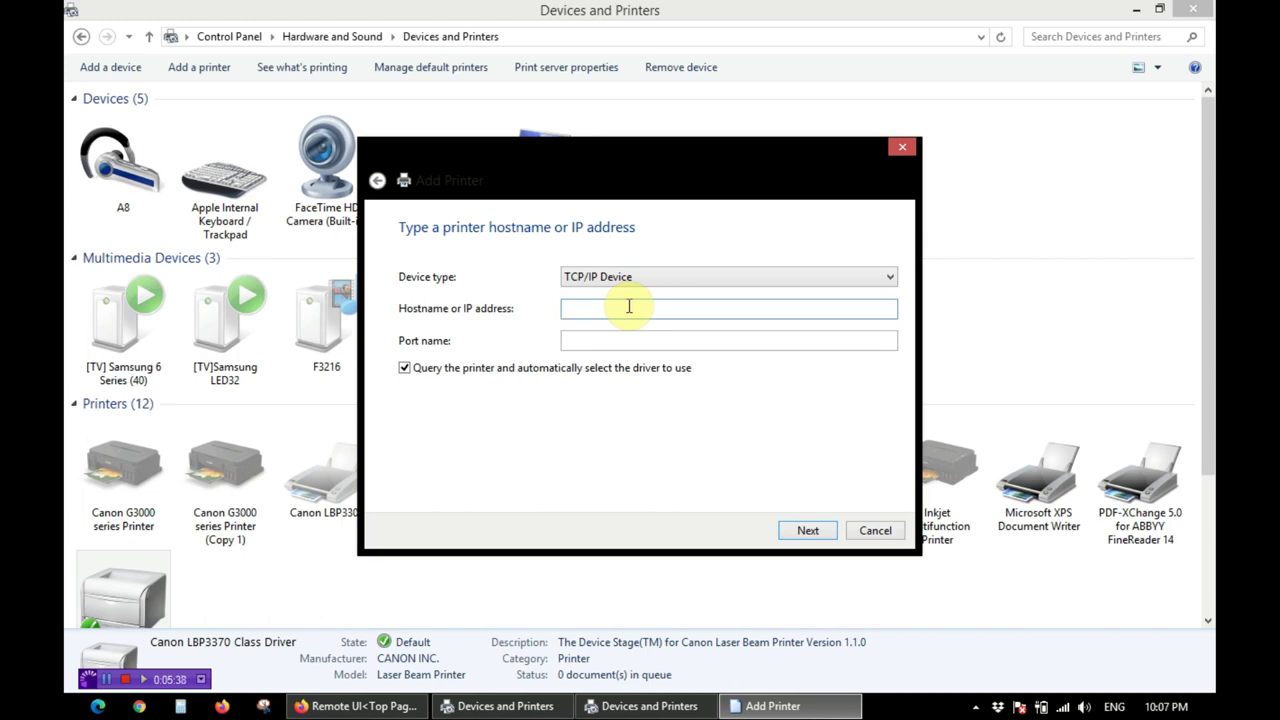
click(360, 706)
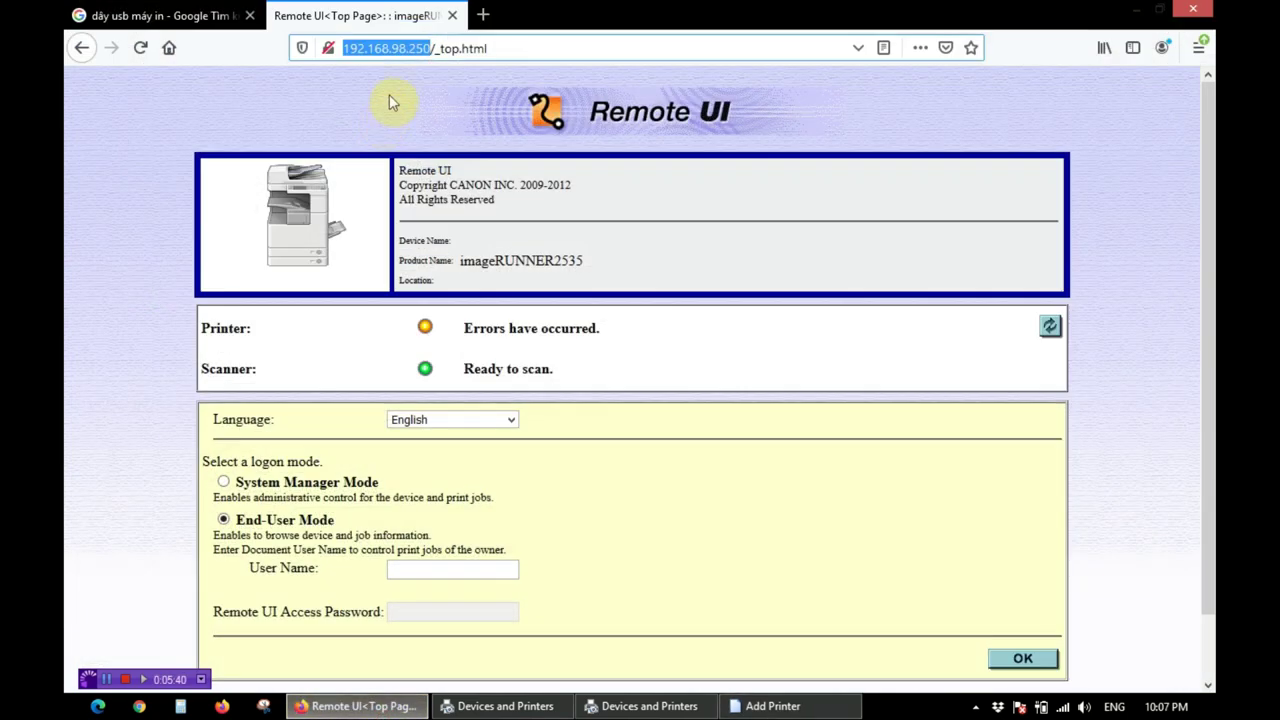
click(360, 706)
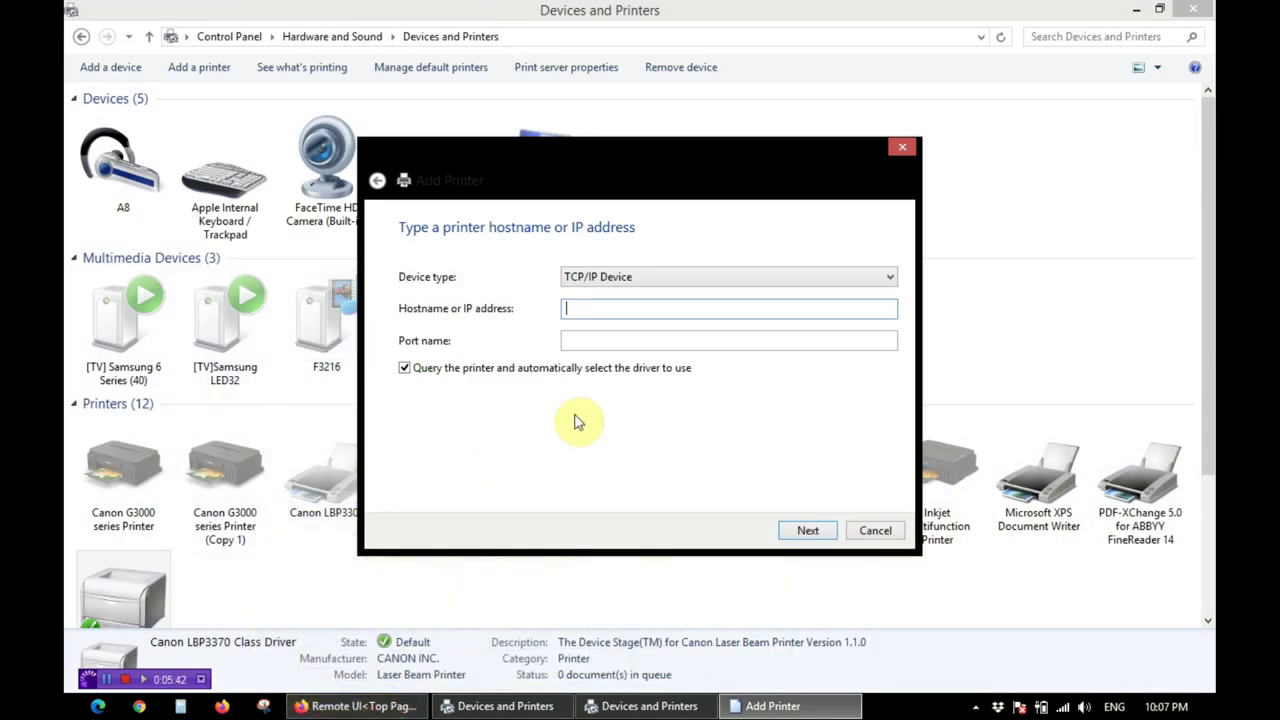
Enter 192.168.98.250 as the printer's IP address, checking it against the Remote UI page, and continue with automatic driver selection.
text(192.168.)
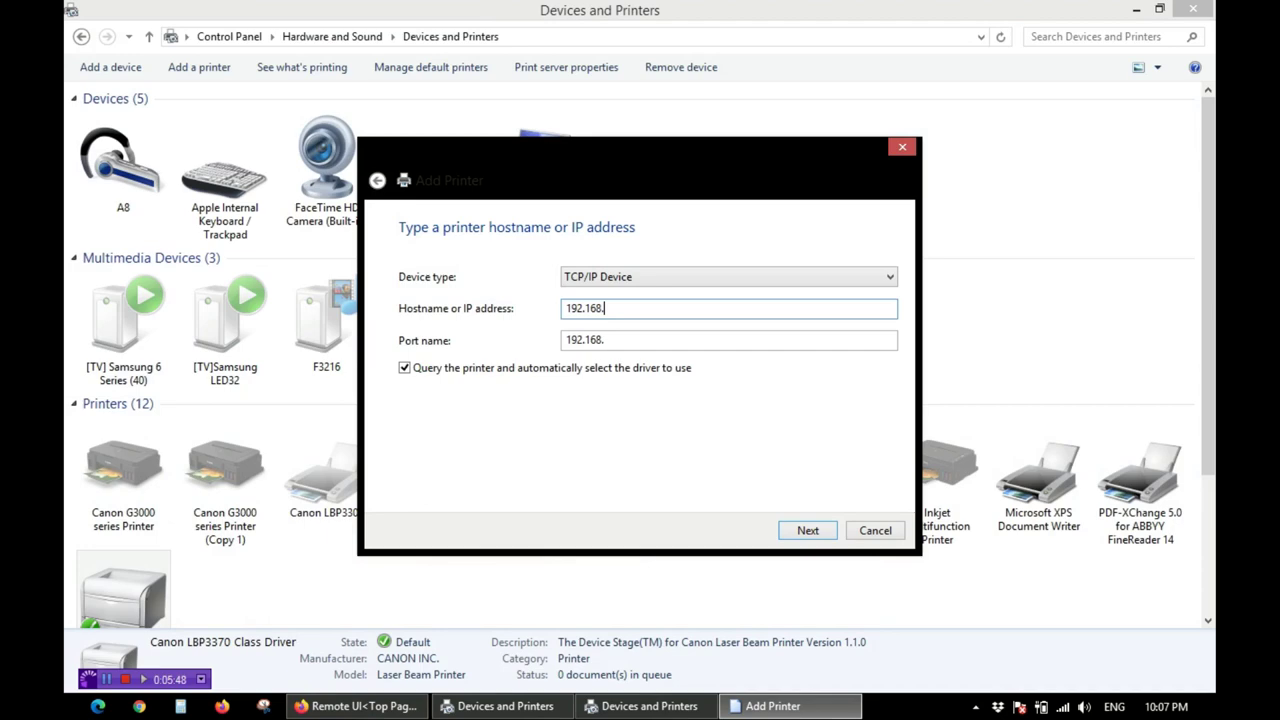
click(360, 706)
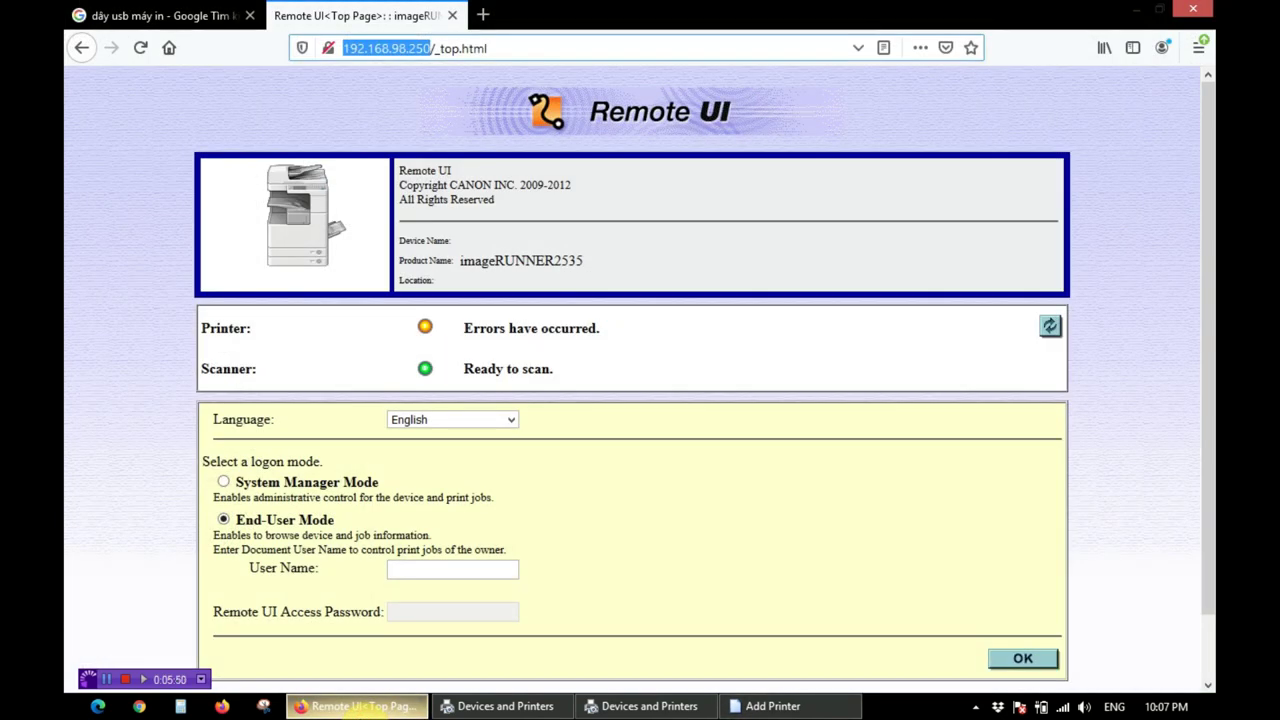
click(360, 706)
text(2.168.98.25)
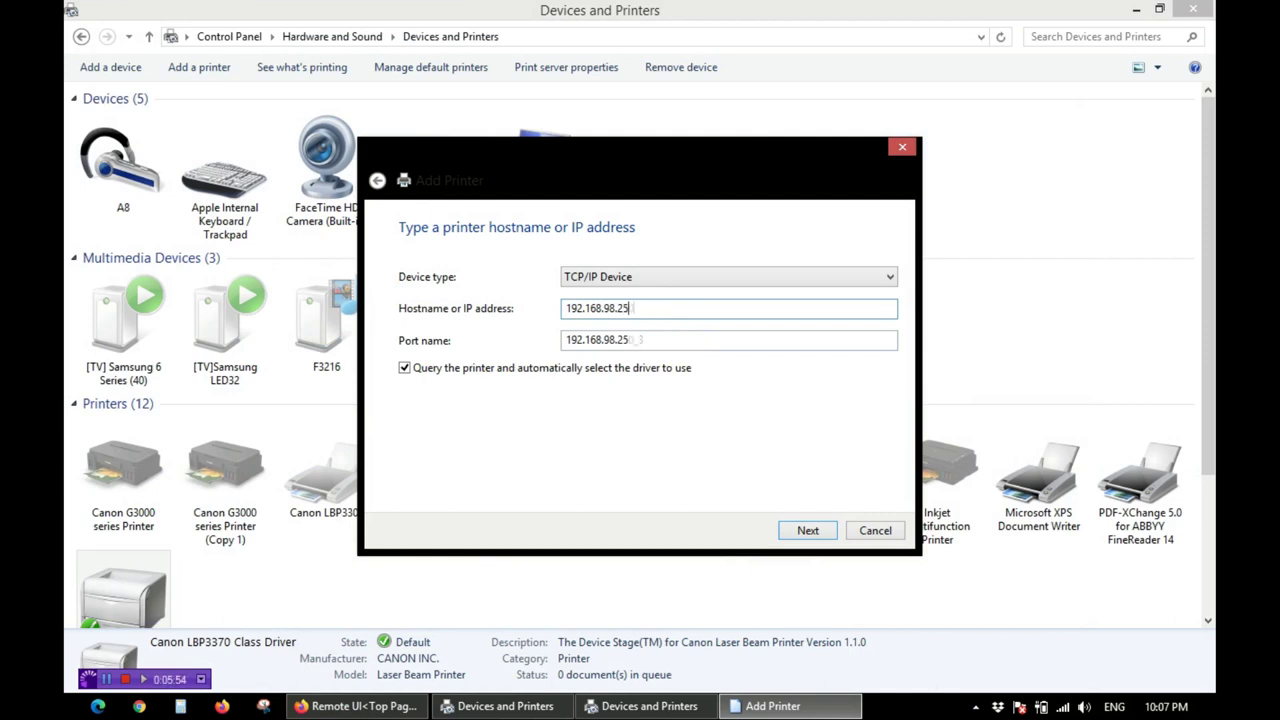
drag(658, 307, 583, 306)
drag(703, 344, 737, 337)
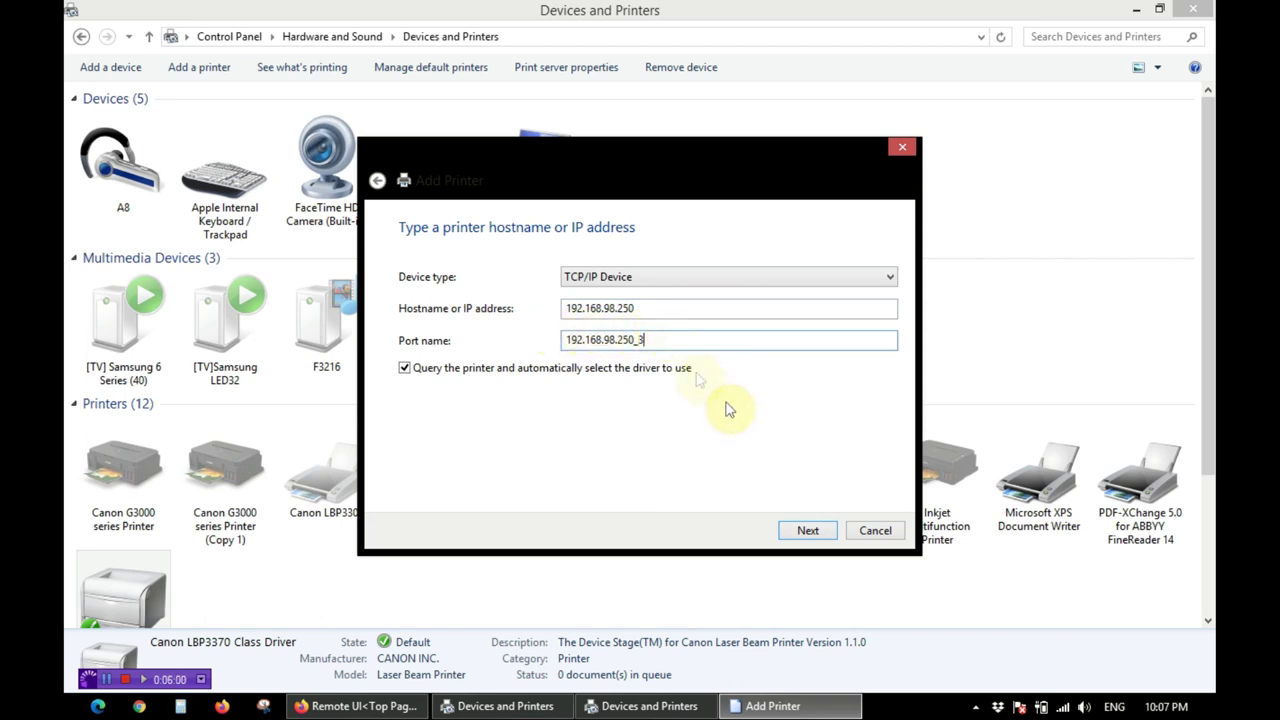
click(821, 537)
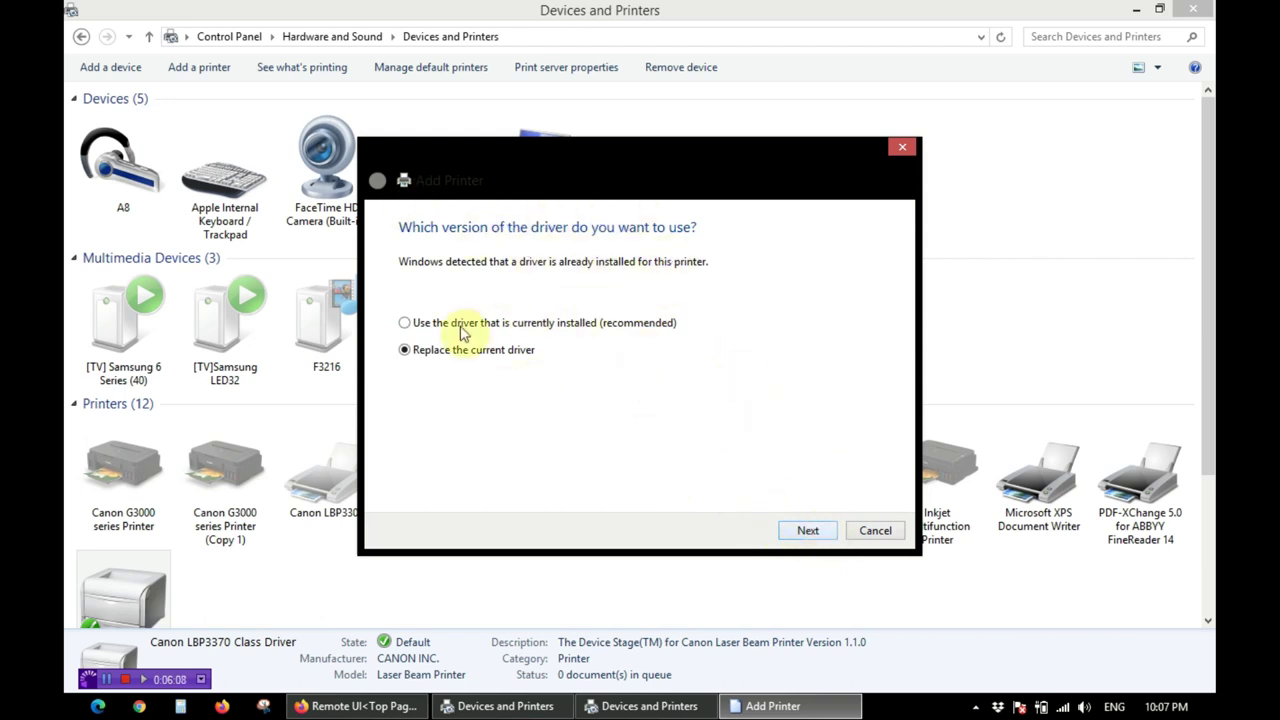
Accept the driver version and the printer name Canon iR2535/2545 UFRII LT, leaving the printer unshared.
click(810, 530)
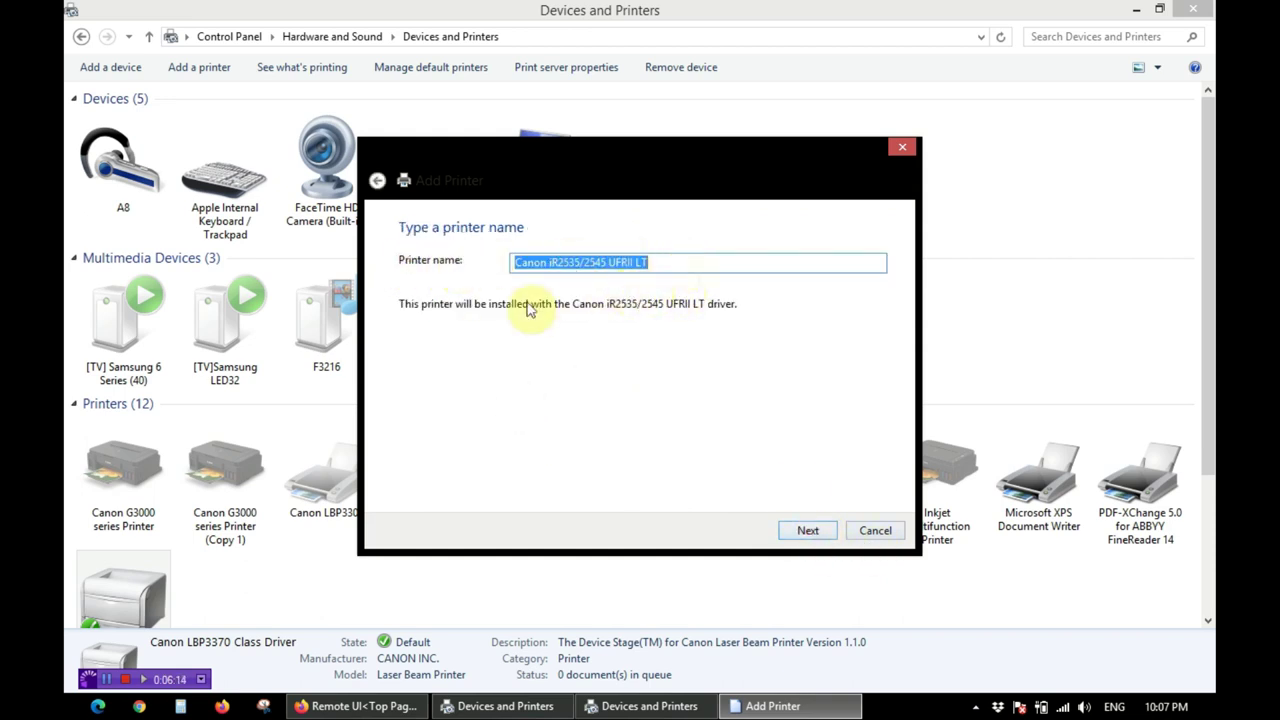
drag(690, 262, 508, 262)
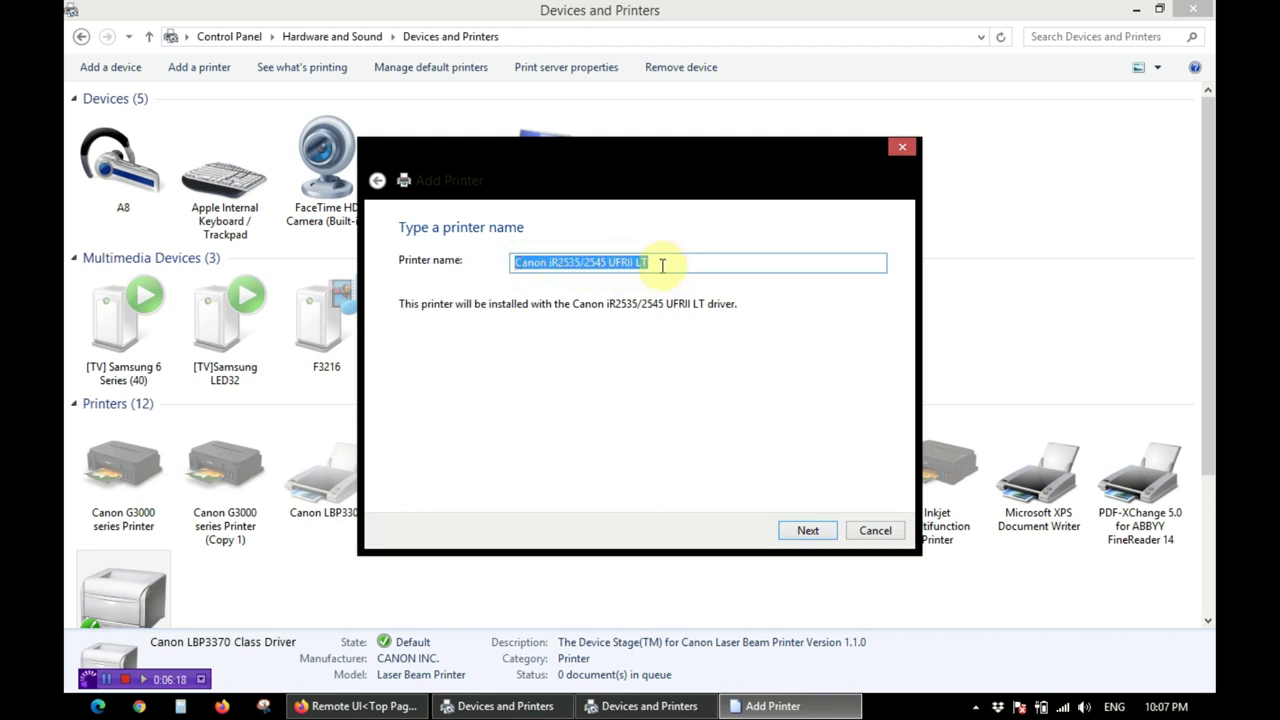
click(818, 535)
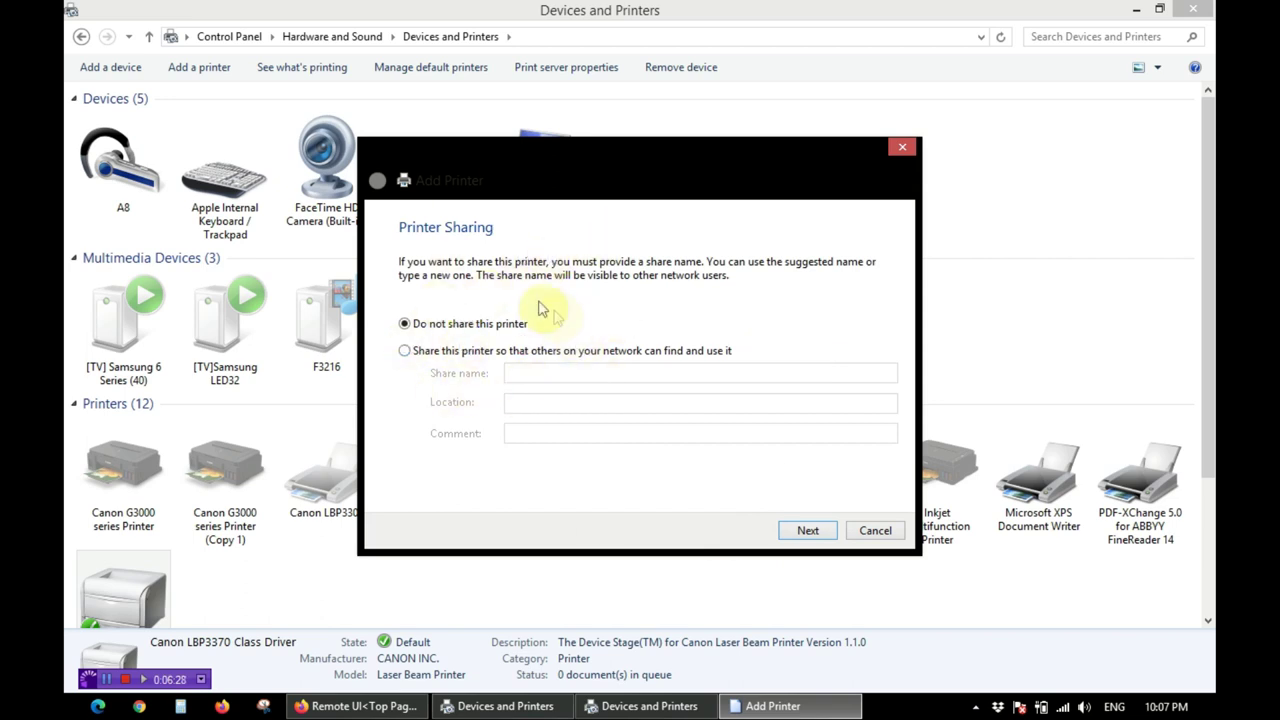
click(812, 531)
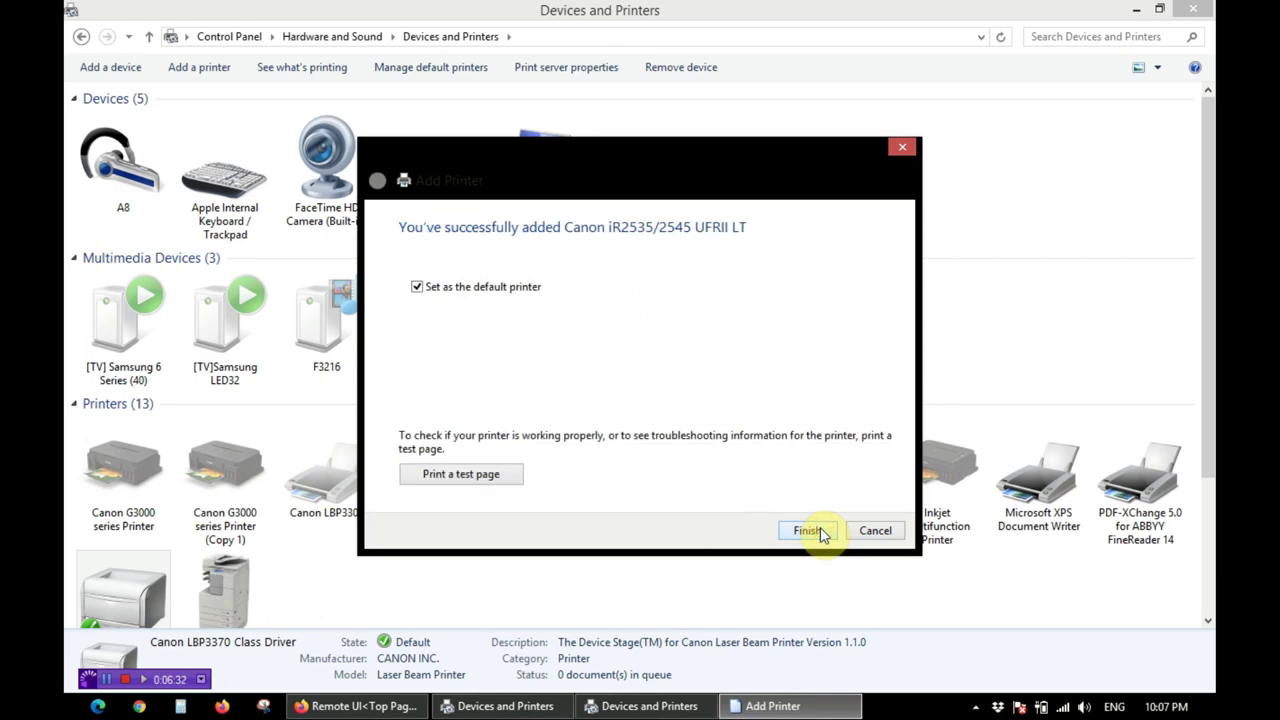
Finish adding the printer as the default and select Canon iR2535/2545 UFRII LT in the printers list.
click(808, 531)
scroll(577, 598, down, 3)
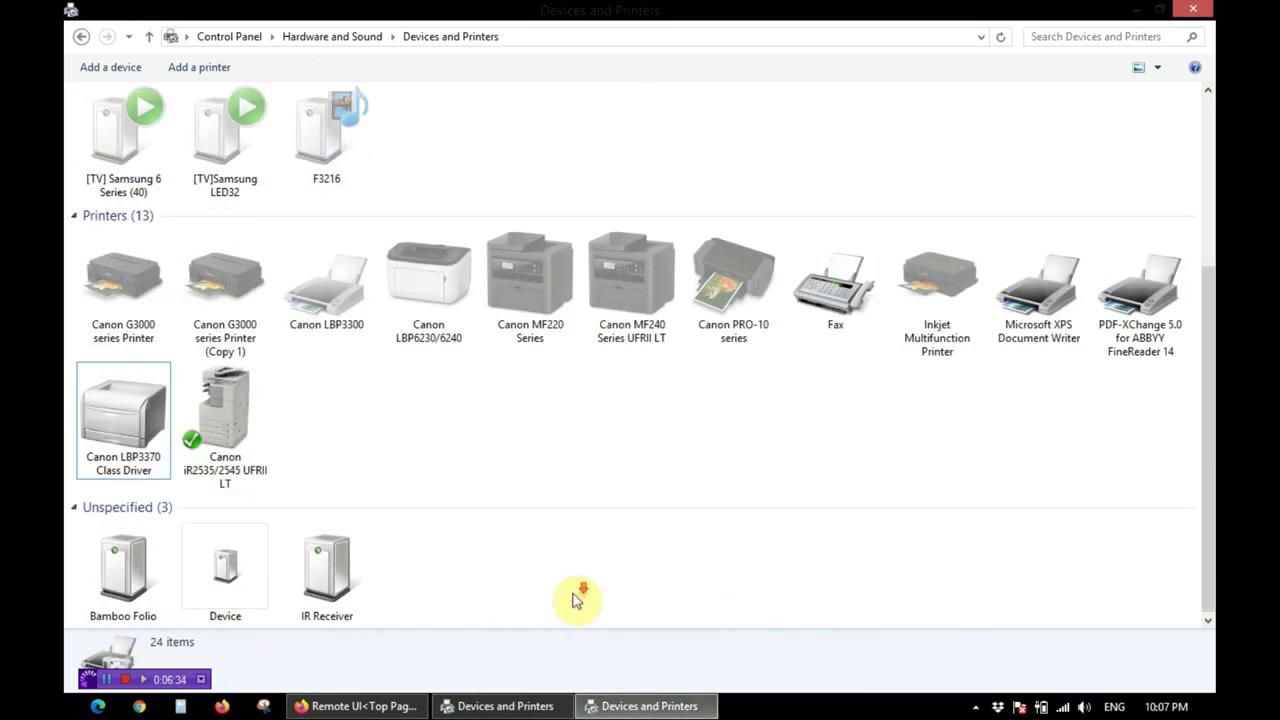
click(264, 445)
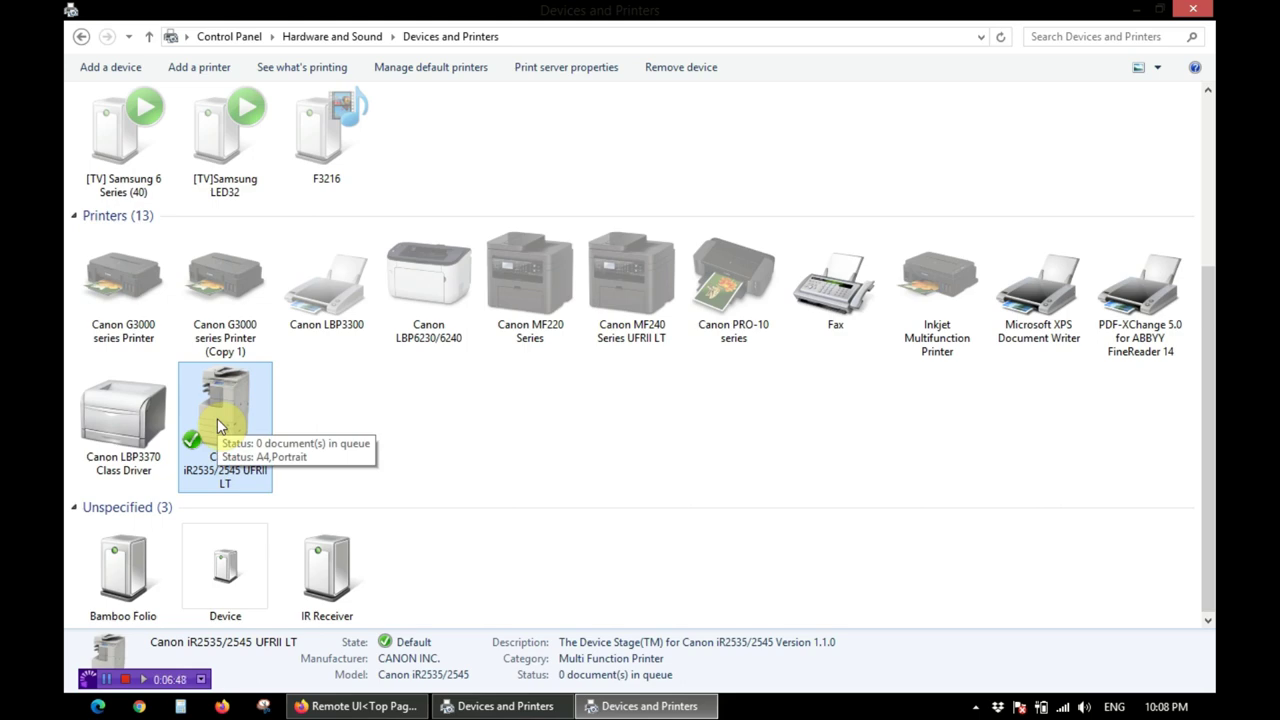
click(555, 465)
scroll(614, 543, up, 2)
scroll(534, 537, down, 2)
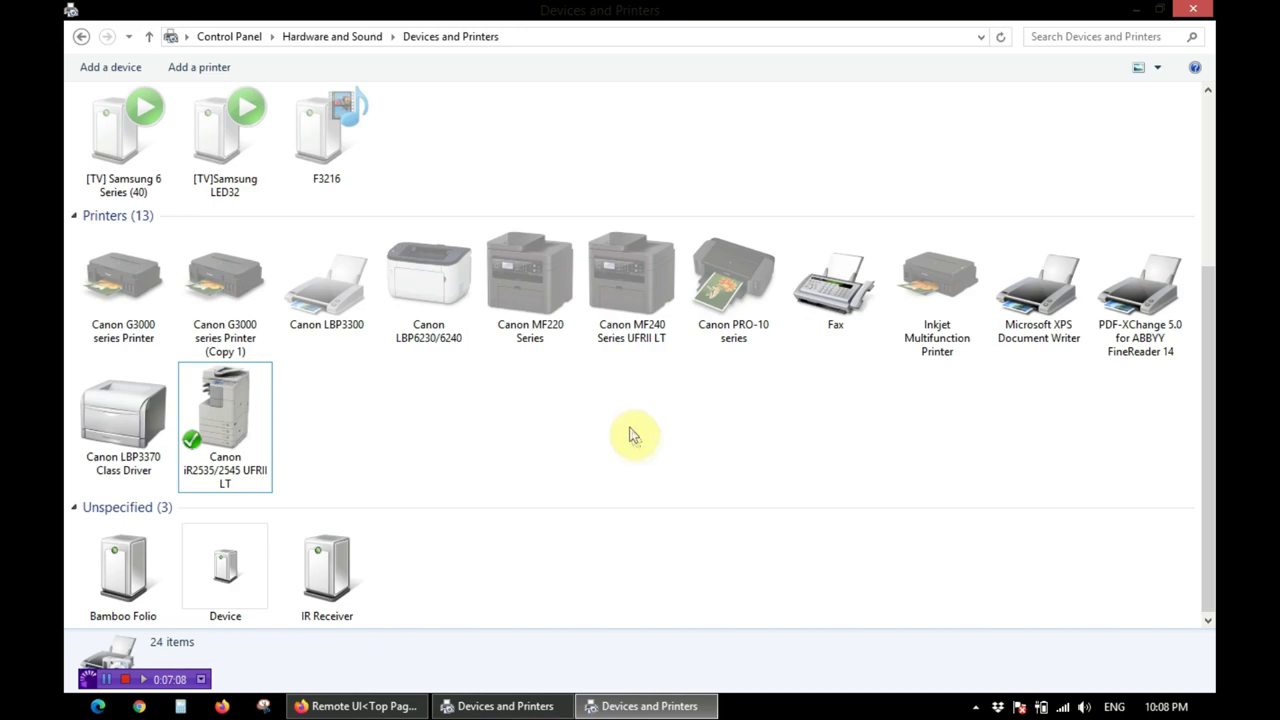
Minimise Devices and Printers, switch to the "dây usb máy in" image results in Firefox and close the enlarged cable preview.
click(649, 706)
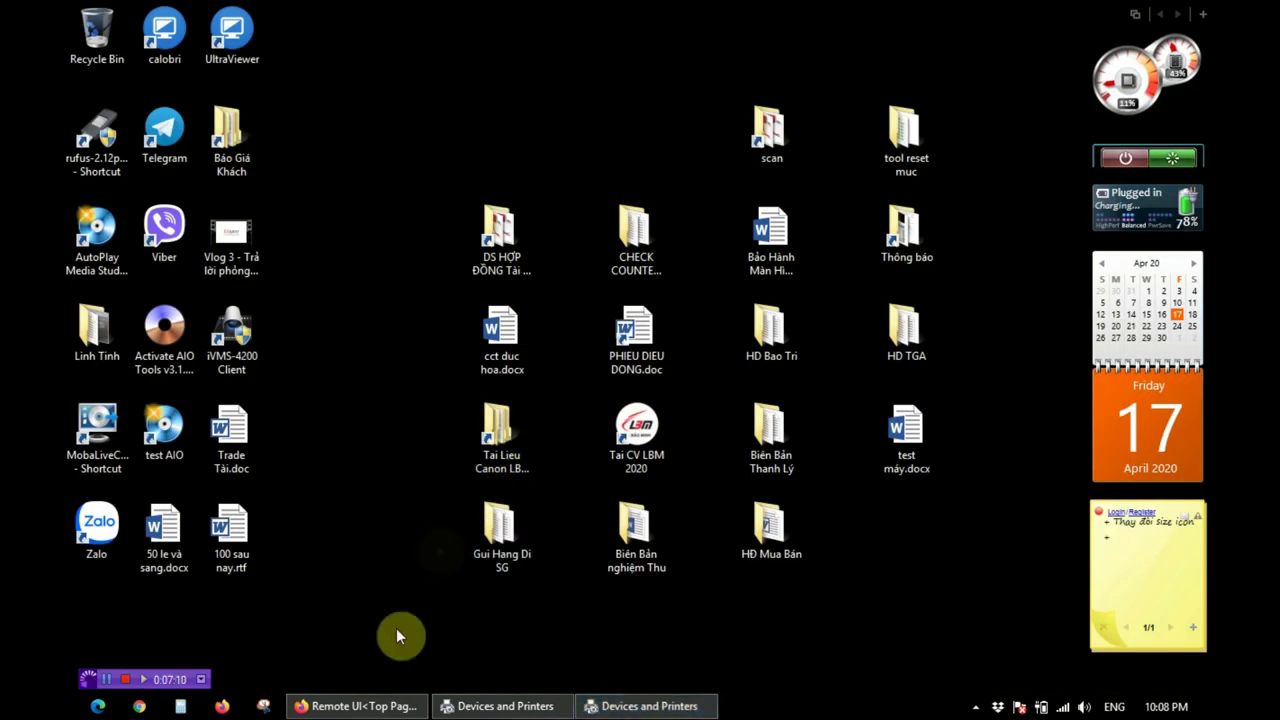
click(380, 706)
click(158, 12)
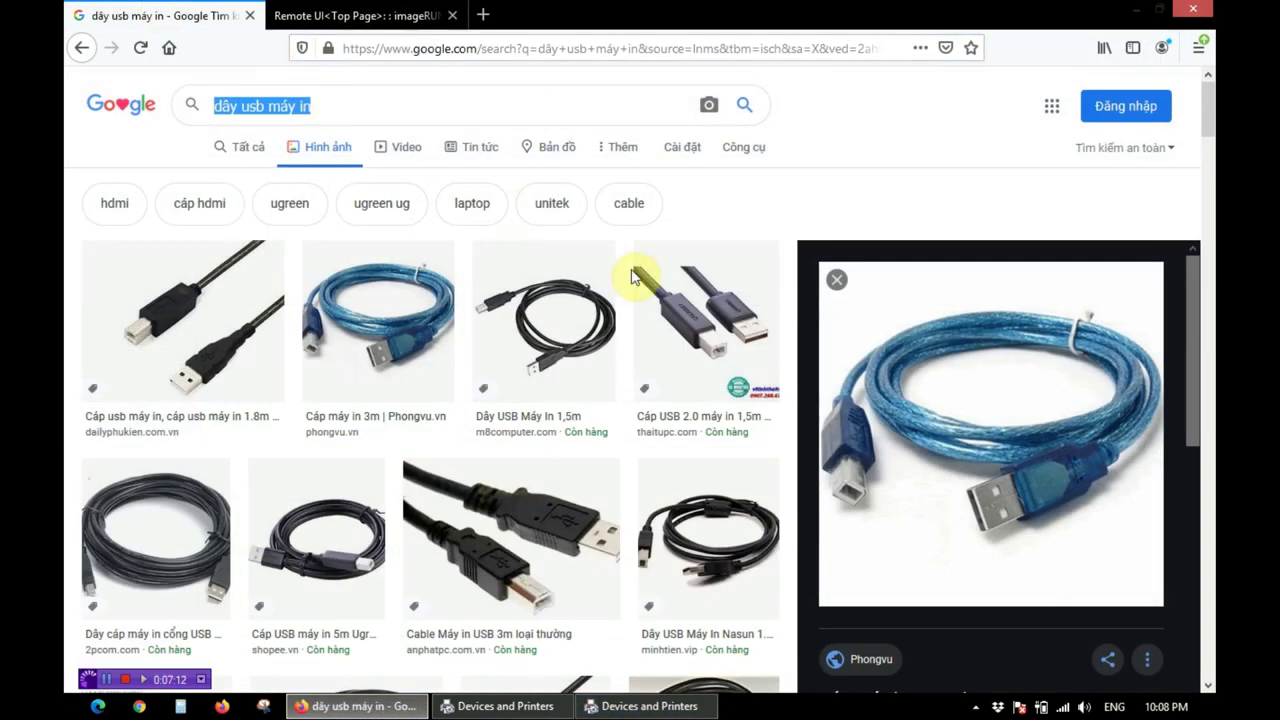
click(840, 284)
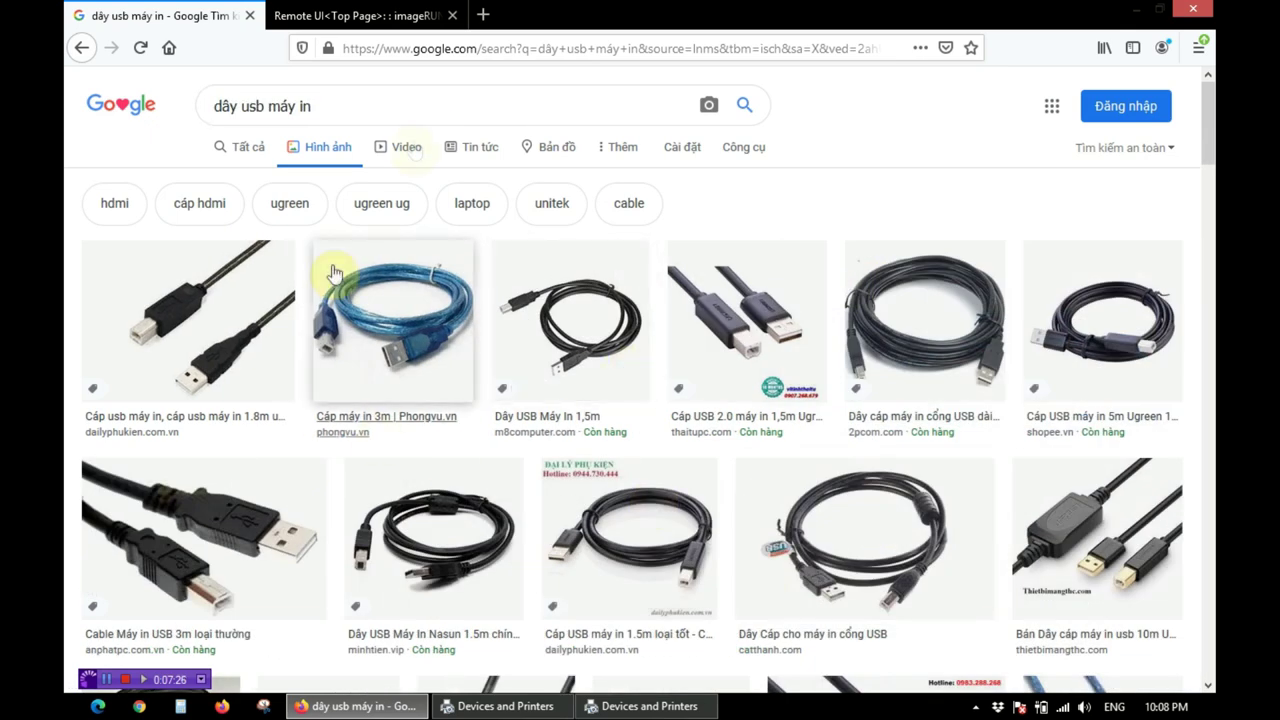